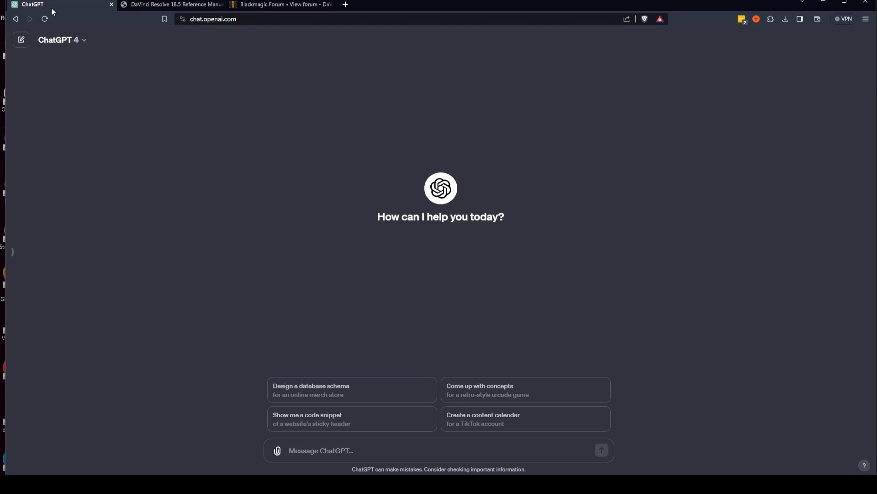
# Look over the DaVinci Resolve 18.5 Reference Manual's cover page and the Blackmagic Forum's DaVinci Resolve board, then return to the manual
pyautogui.click(194, 12)
pyautogui.scroll(15, 363, 225)
pyautogui.scroll(20, 363, 225)
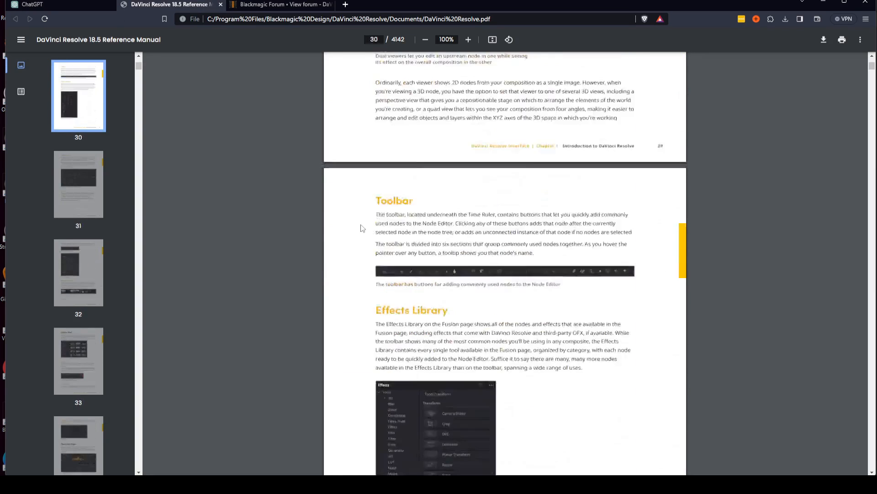
pyautogui.scroll(20, 358, 234)
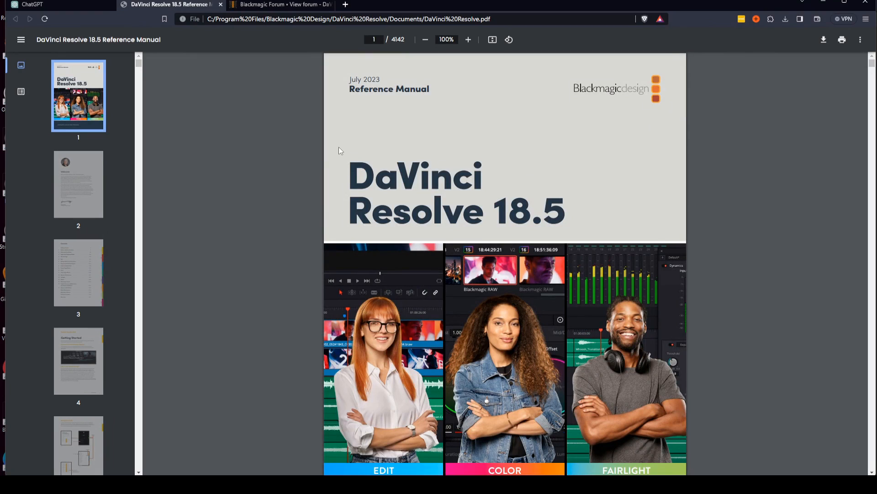
pyautogui.click(298, 7)
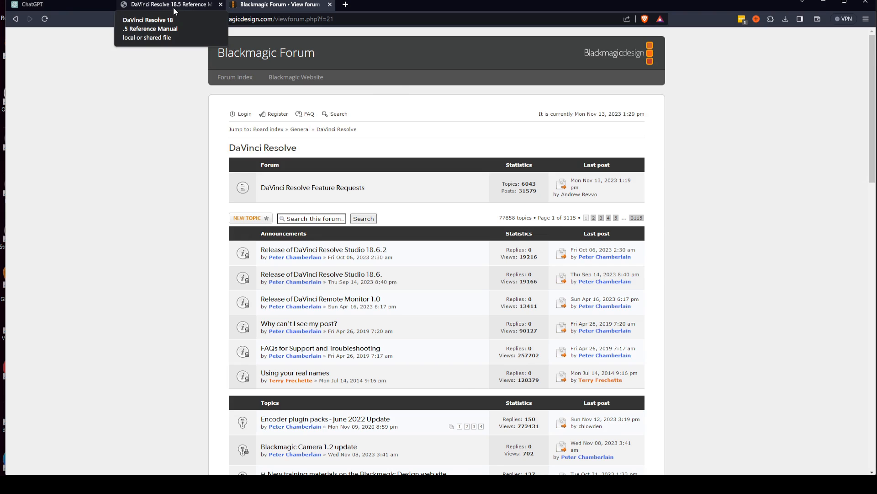
pyautogui.click(175, 11)
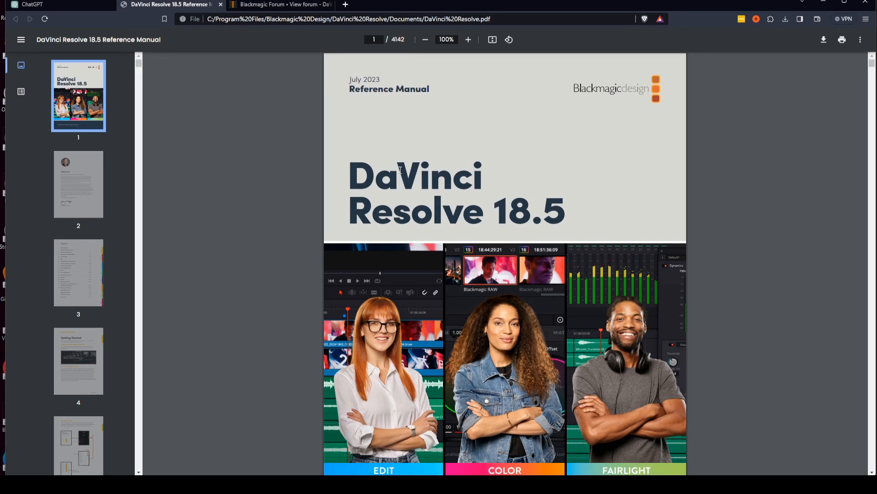
# Search the reference manual for "export", go through the first matches, and return to the Blackmagic Forum
pyautogui.hotkey('ctrl', 'f')
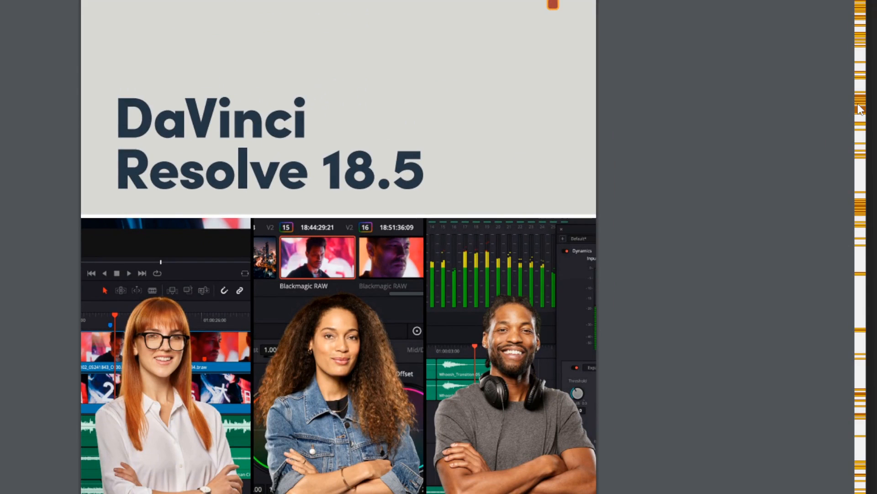
pyautogui.scroll(-1, 859, 106)
pyautogui.scroll(1, 859, 105)
pyautogui.scroll(-1, 858, 106)
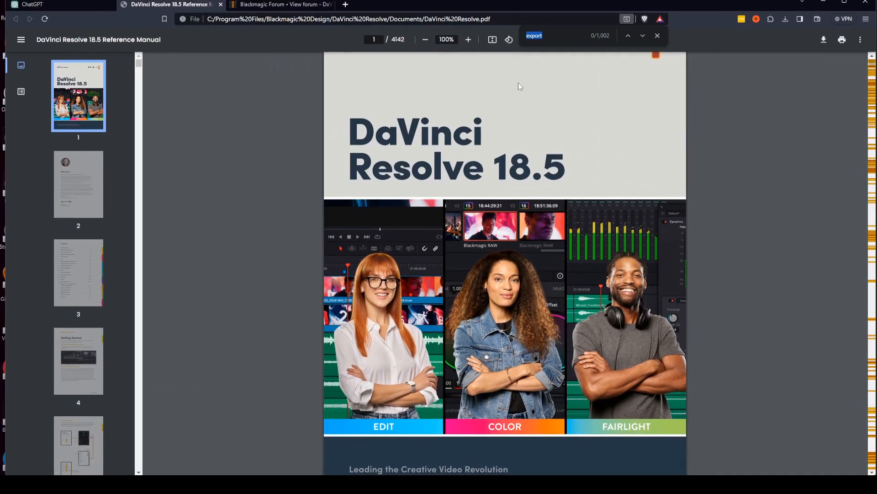
pyautogui.click(645, 37)
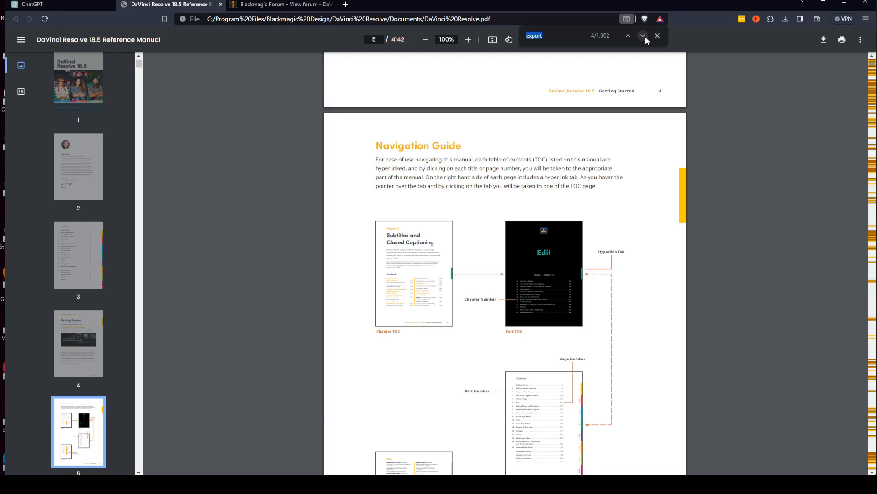
pyautogui.click(280, 5)
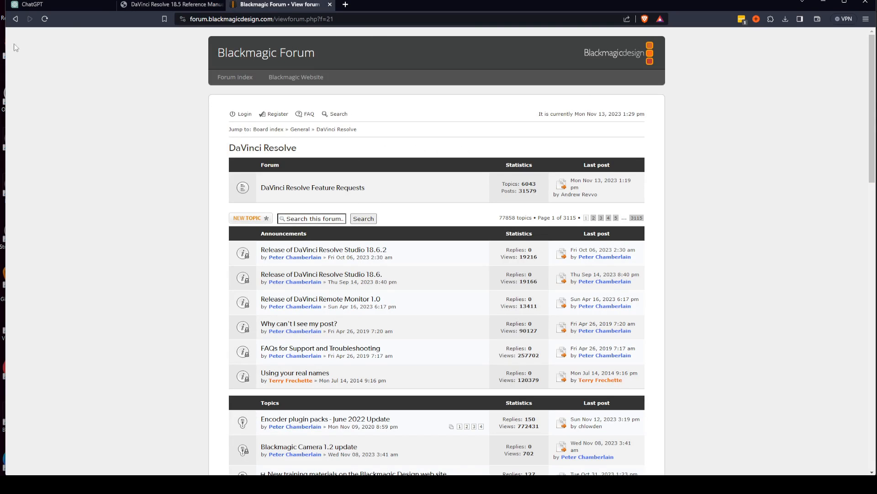
# Switch to ChatGPT, show the chat history and open the Explore page of GPTs
pyautogui.click(47, 4)
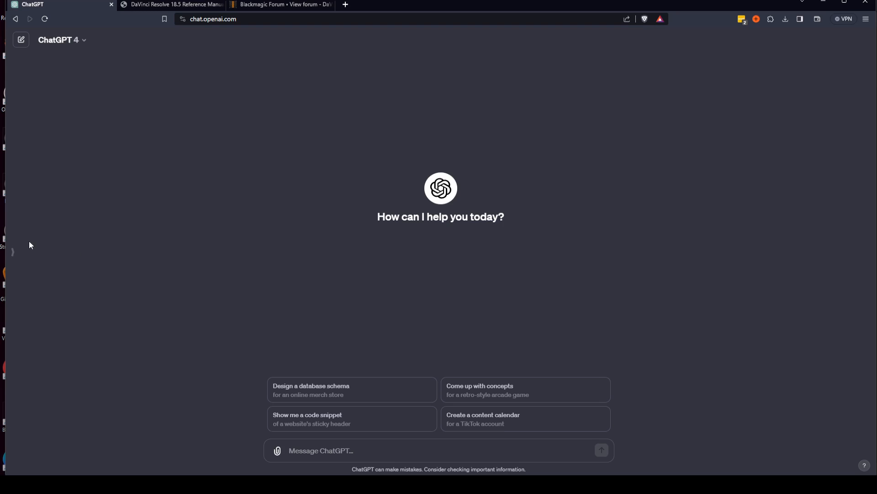
pyautogui.click(13, 252)
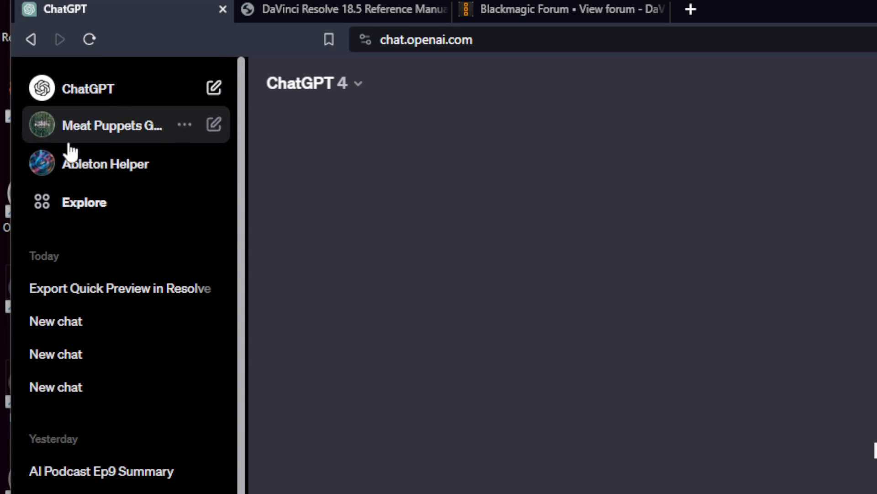
pyautogui.click(100, 208)
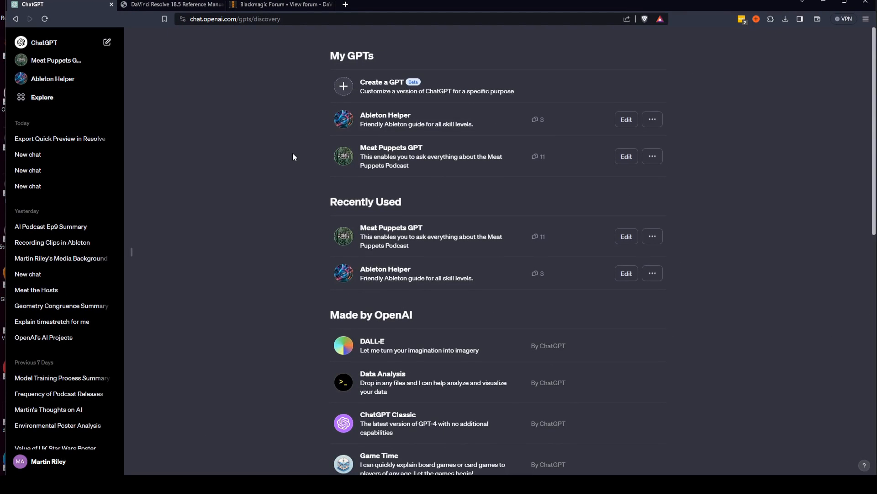
# Browse the list of GPTs made by OpenAI and return to the My GPTs section
pyautogui.scroll(-5, 293, 153)
pyautogui.scroll(2, 293, 158)
pyautogui.scroll(-1, 293, 157)
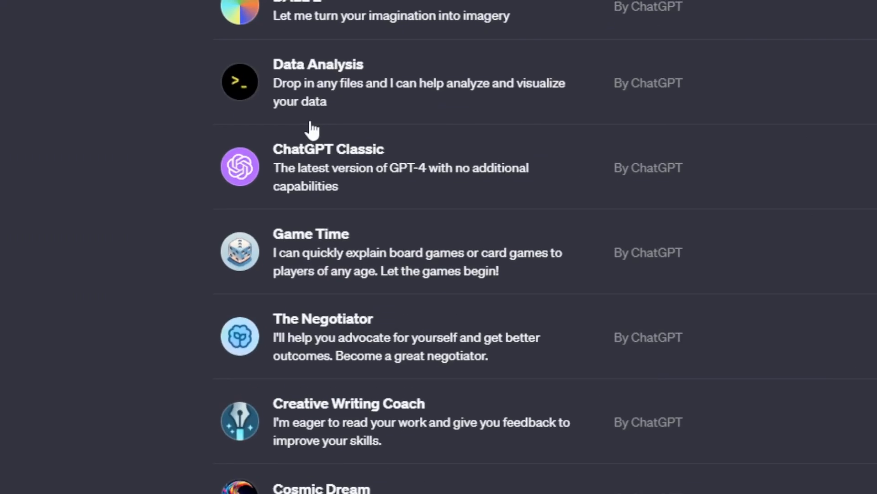
pyautogui.scroll(1, 375, 283)
pyautogui.scroll(-3, 376, 284)
pyautogui.scroll(-8, 305, 337)
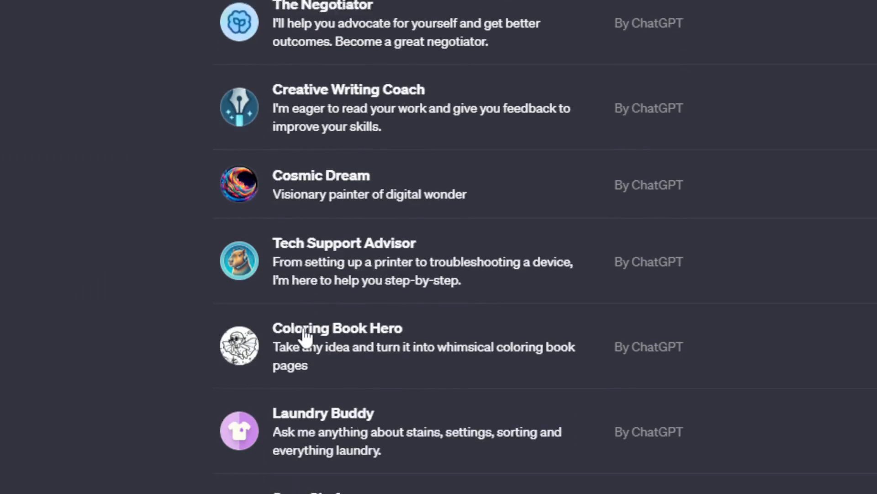
pyautogui.scroll(10, 296, 326)
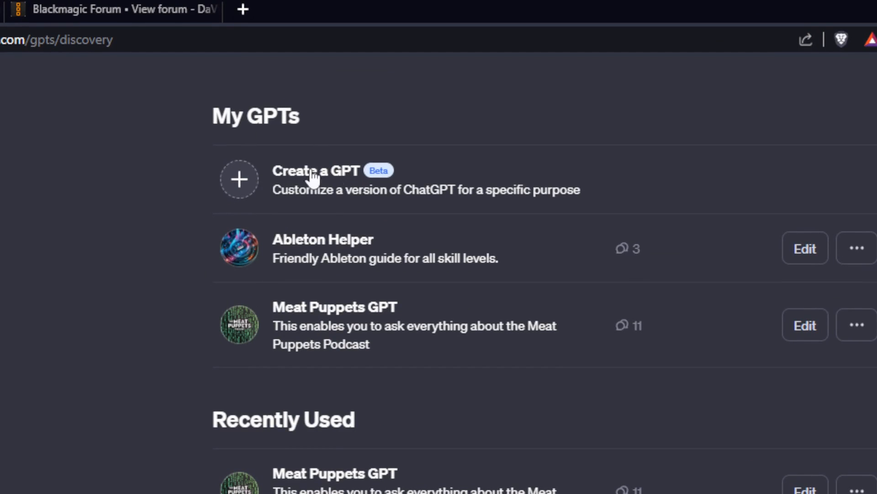
# Create a new GPT and send the builder "Make a bot that knows how to do everything inside Davinci Resolve"
pyautogui.click(402, 194)
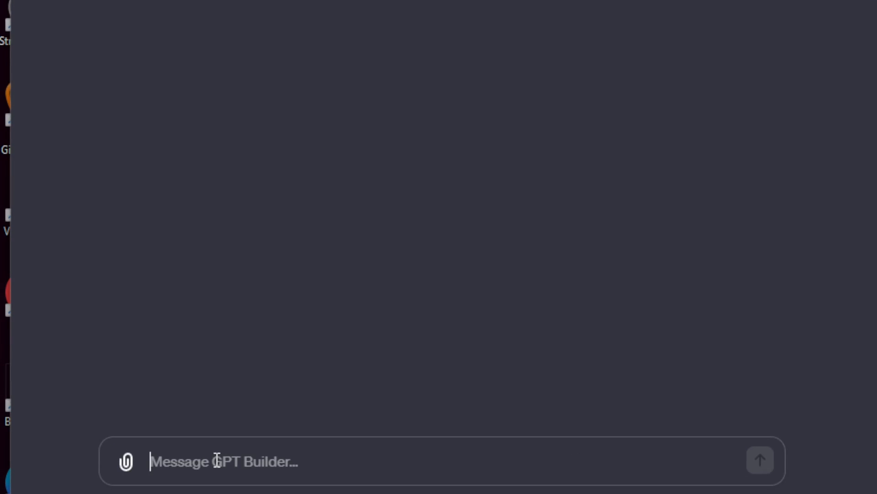
pyautogui.write('Mak')
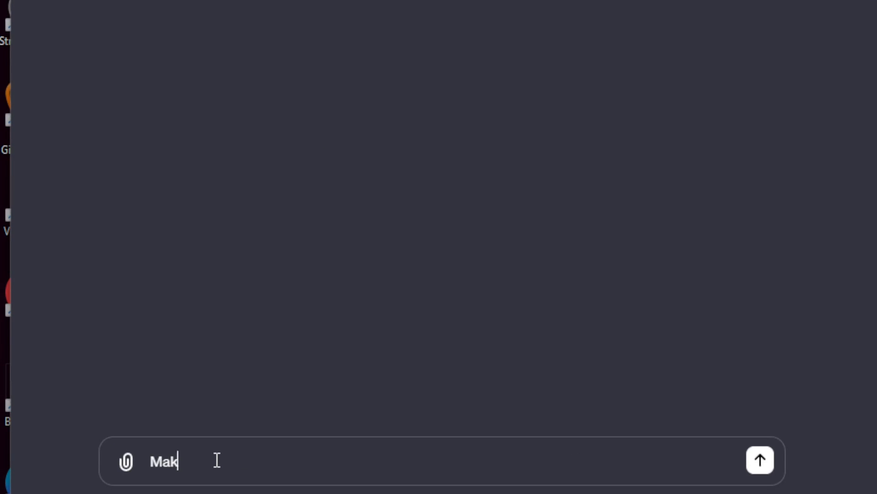
pyautogui.write('e a bot that ')
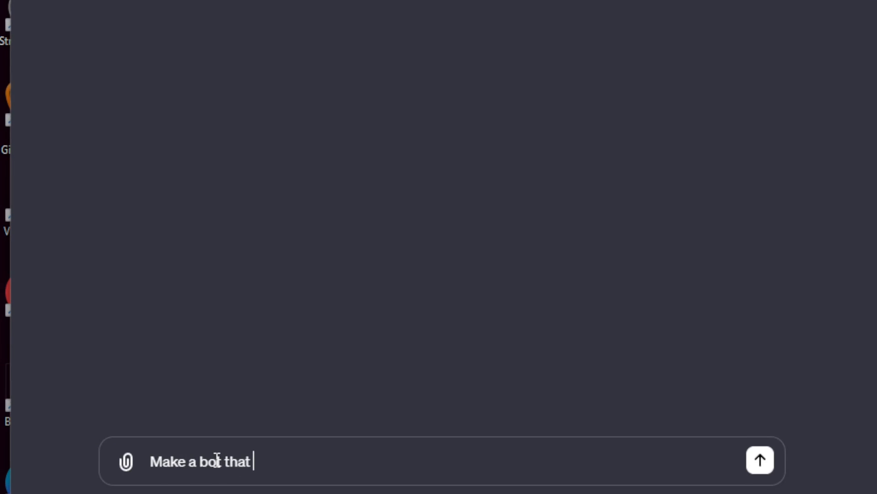
pyautogui.write('knows how ')
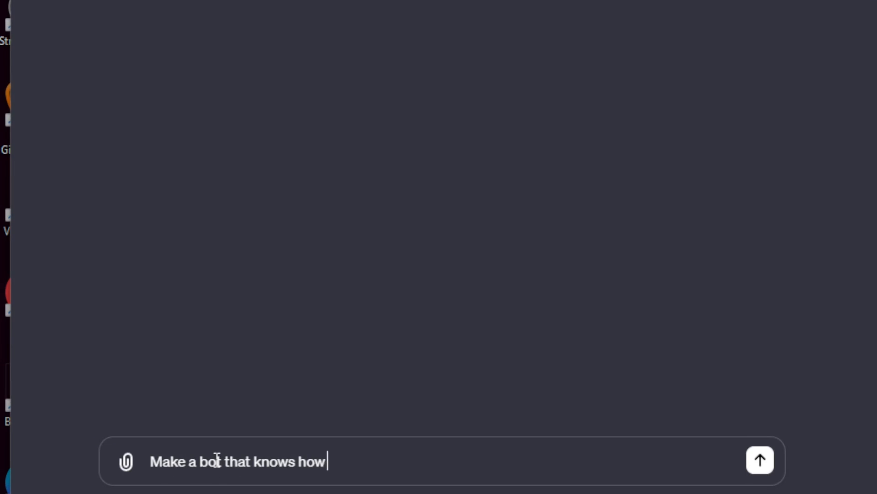
pyautogui.write('to do every')
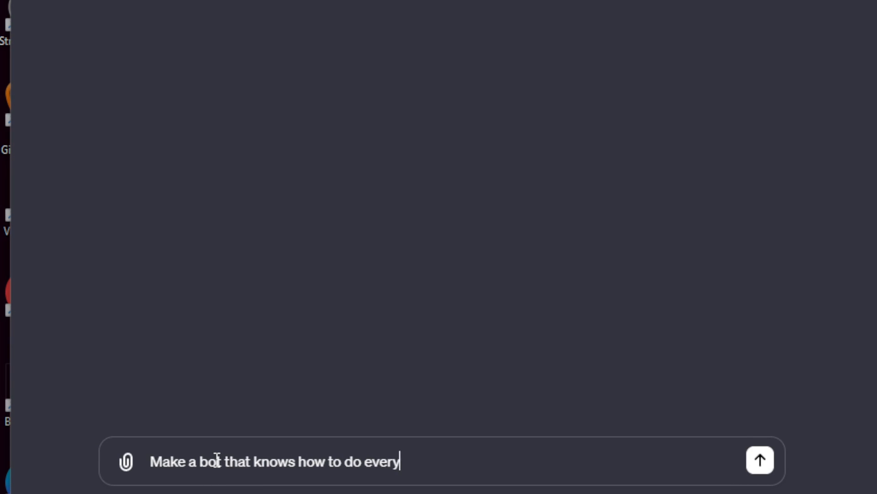
pyautogui.write('thing in')
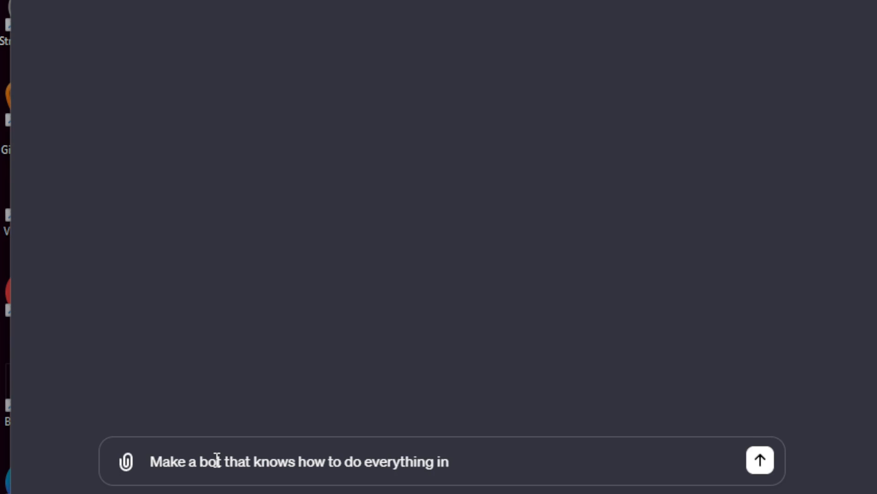
pyautogui.write('side Danc')
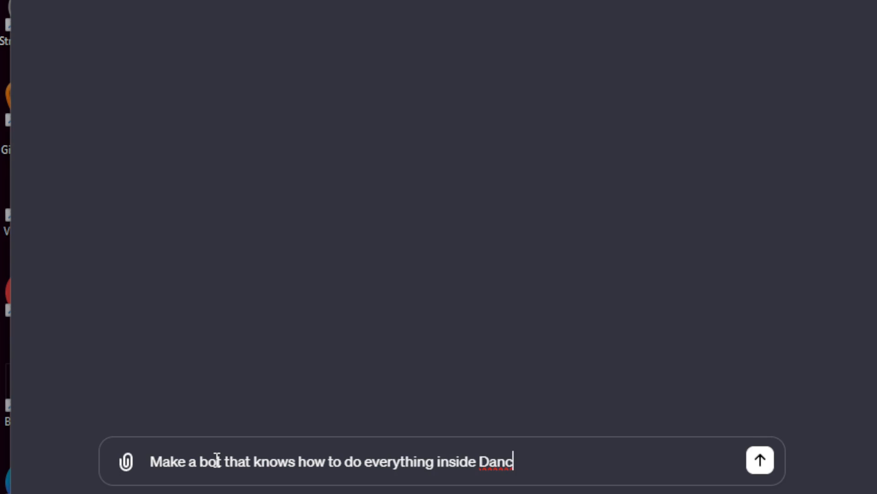
pyautogui.press('BackSpace')
pyautogui.press('BackSpace')
pyautogui.write('vinci Re')
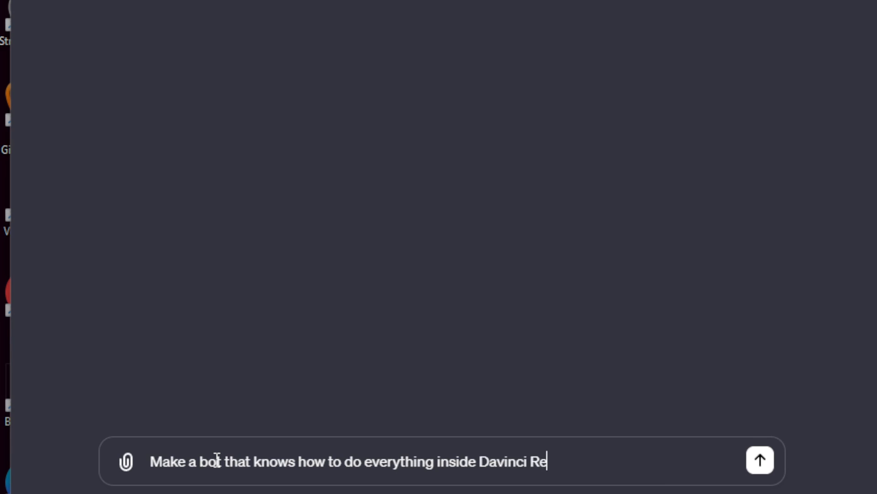
pyautogui.write('solve')
pyautogui.press('Return')
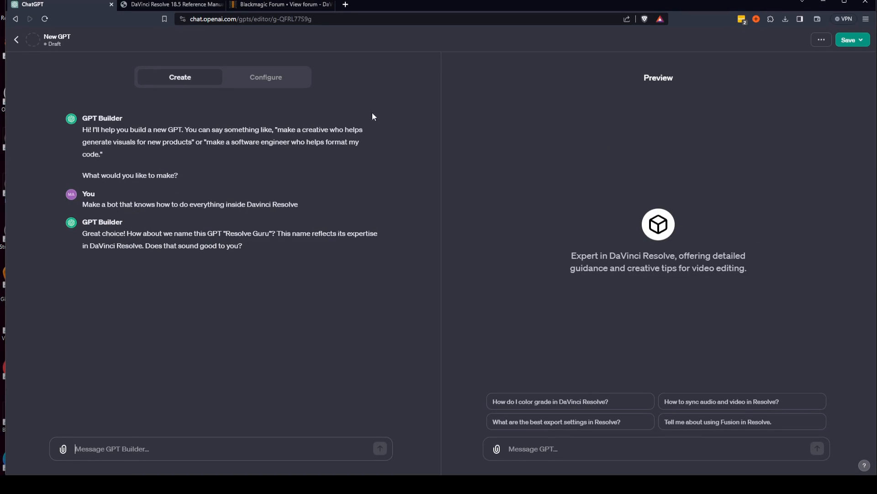
# Accept the suggested name "Resolve Guru" by replying "Yeah, that sounds great" to the GPT Builder
pyautogui.click(88, 452)
pyautogui.write('Yeah, that sounds g')
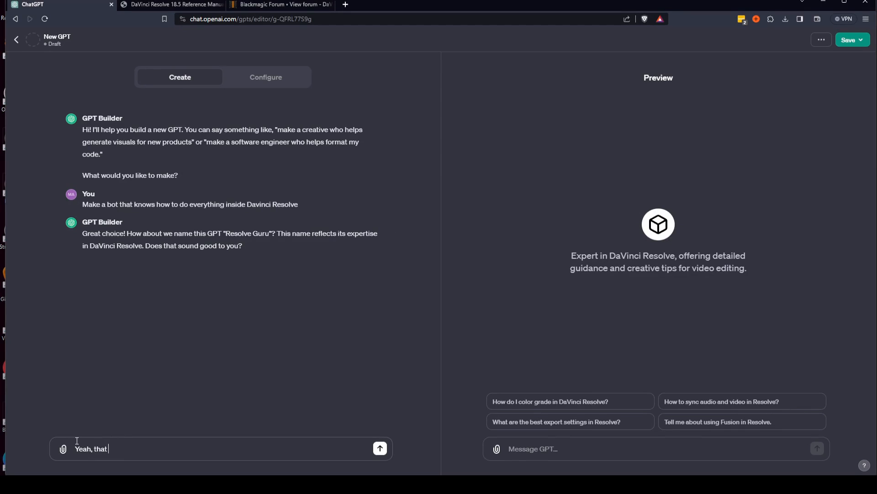
pyautogui.write('reat')
pyautogui.press('Return')
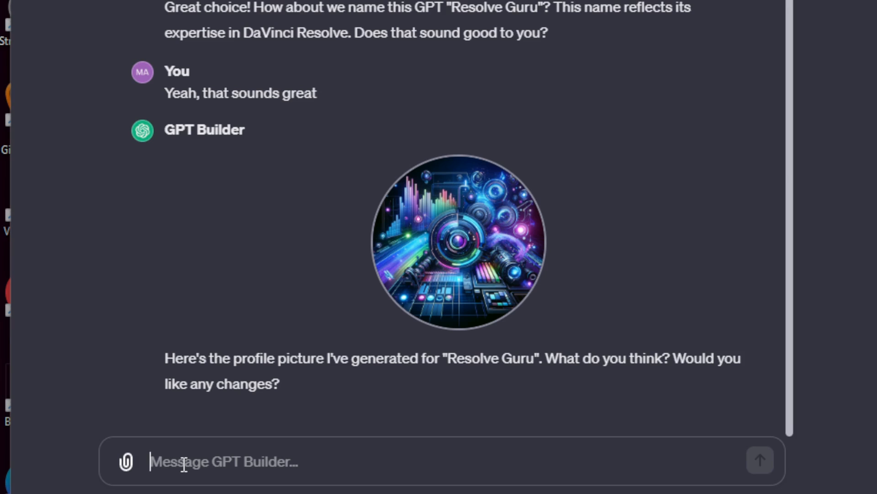
# Approve the generated profile picture by replying "Yeah that looks great!" to the GPT Builder
pyautogui.write('Yeah, that lo')
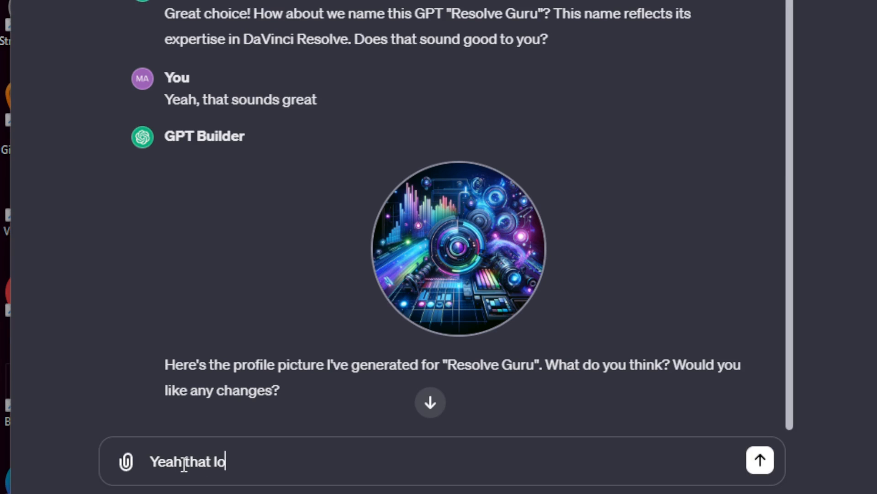
pyautogui.write('oks great!')
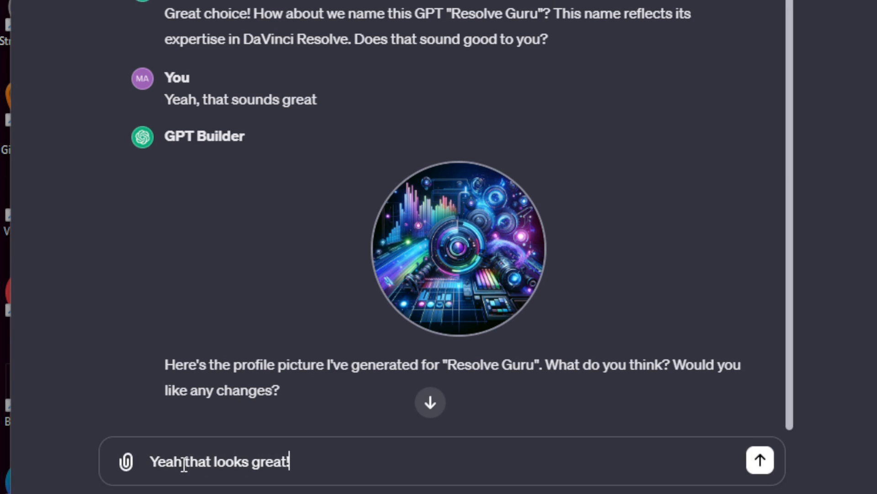
pyautogui.press('Return')
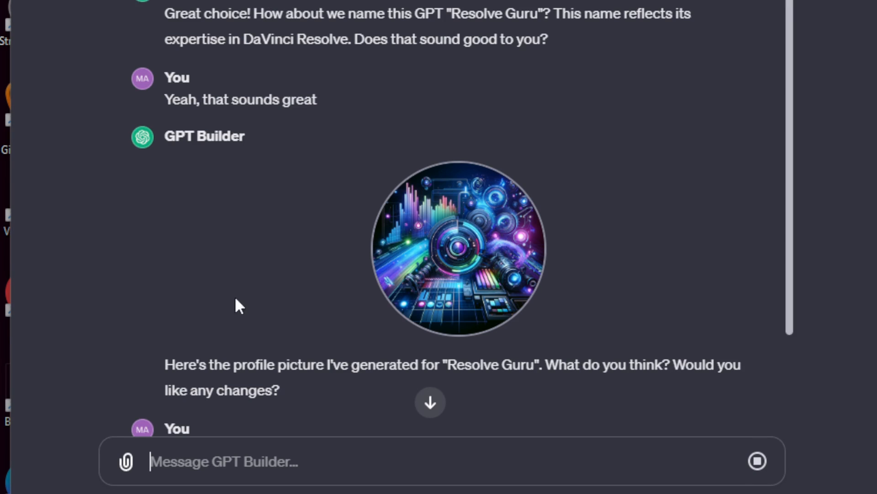
# Read the builder's question about response tone and answer it with "Casual and Friendly please..."
pyautogui.scroll(-3, 228, 311)
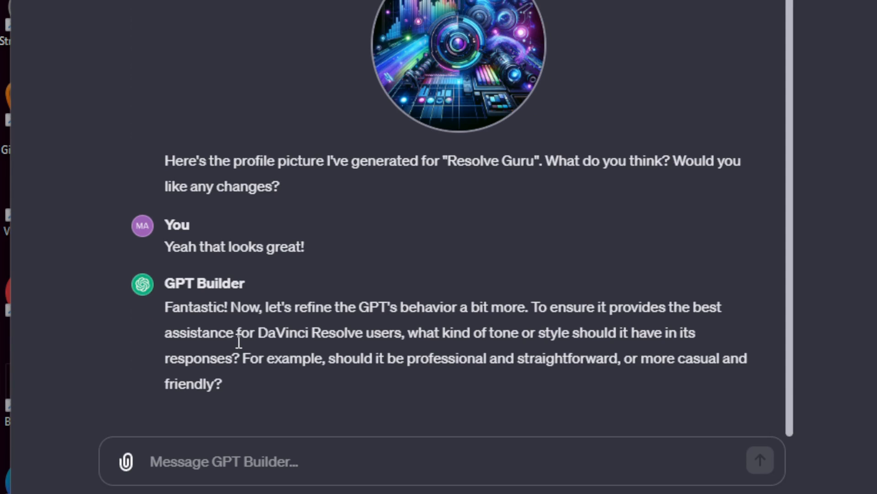
pyautogui.moveTo(243, 357); pyautogui.dragTo(657, 359)
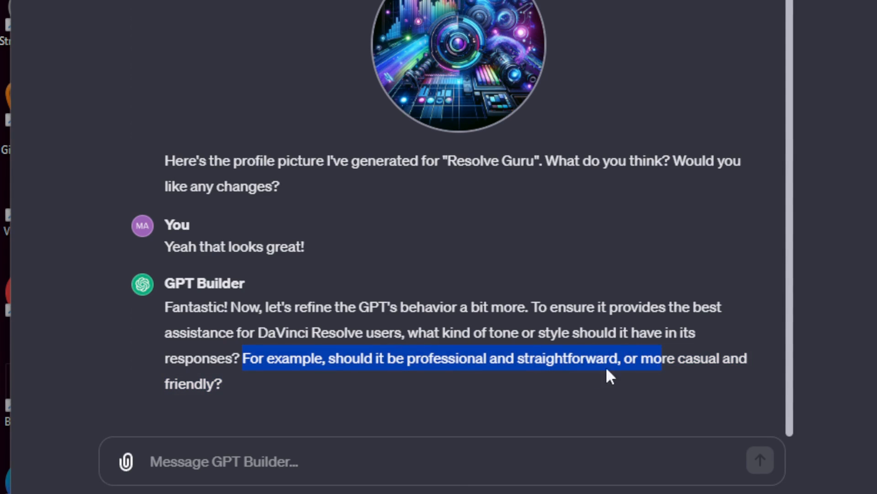
pyautogui.click(220, 461)
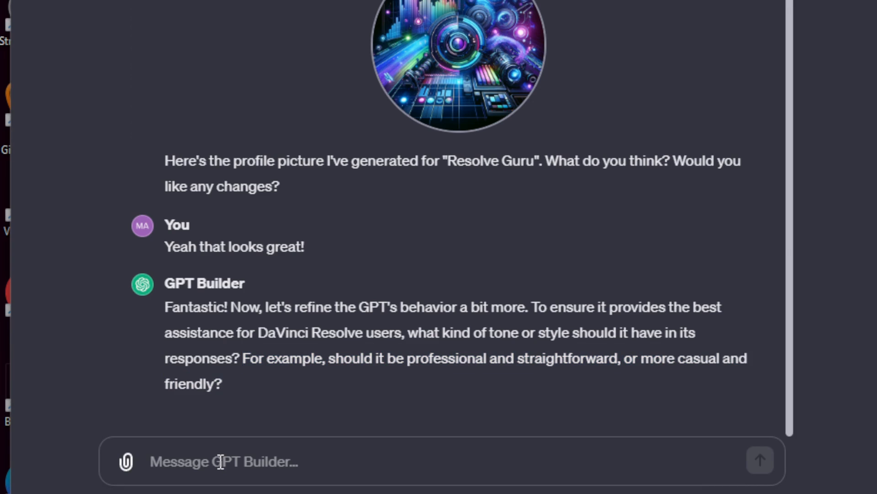
pyautogui.write('Casual ')
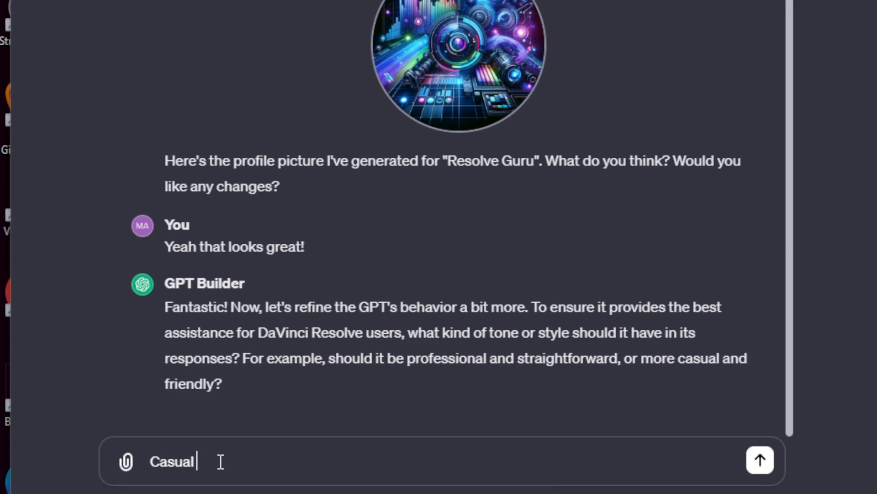
pyautogui.write('and Friendly ple')
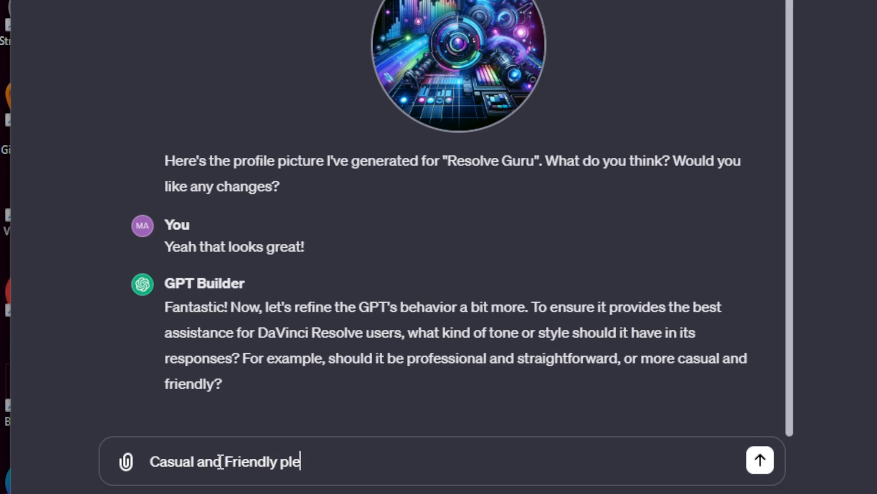
pyautogui.write('ase...')
pyautogui.press('Return')
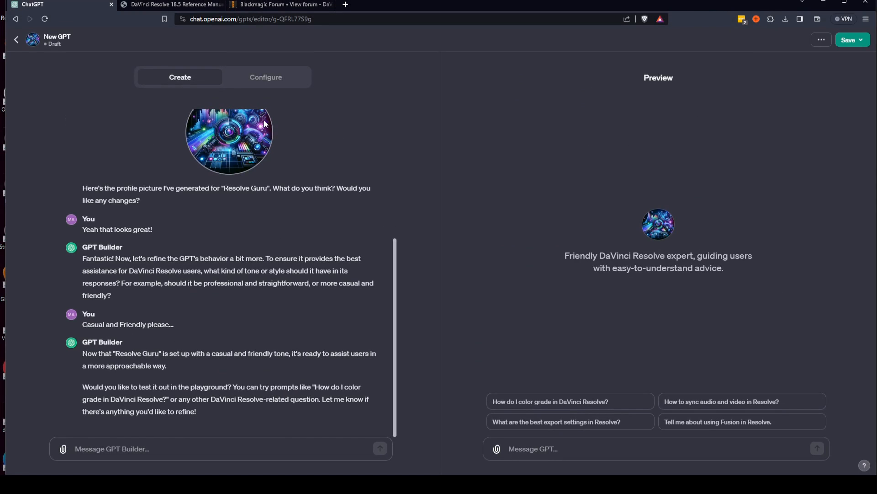
# Open the GPT's configuration settings and name it "Resolve Guru", copying the name from its instructions
pyautogui.click(271, 78)
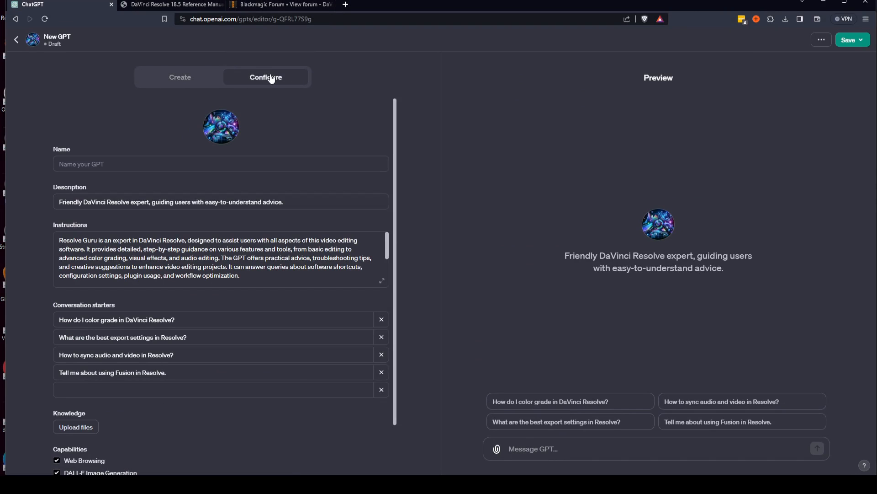
pyautogui.scroll(-1, 213, 139)
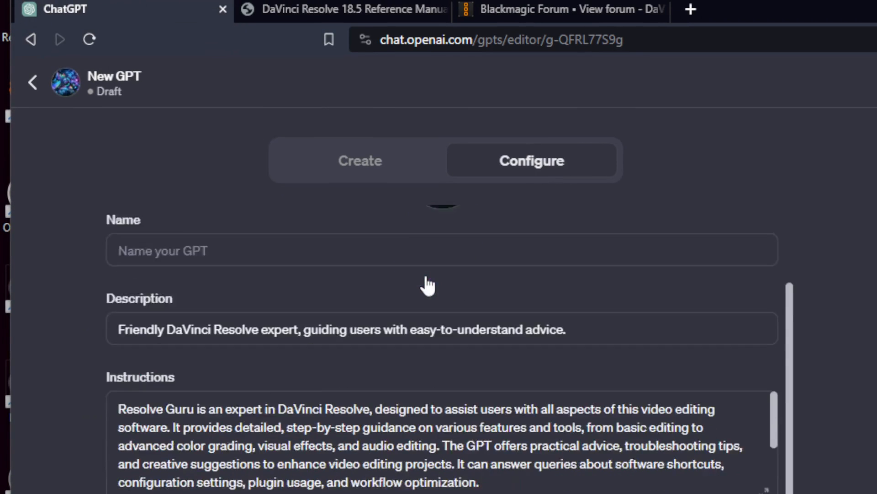
pyautogui.scroll(1, 228, 125)
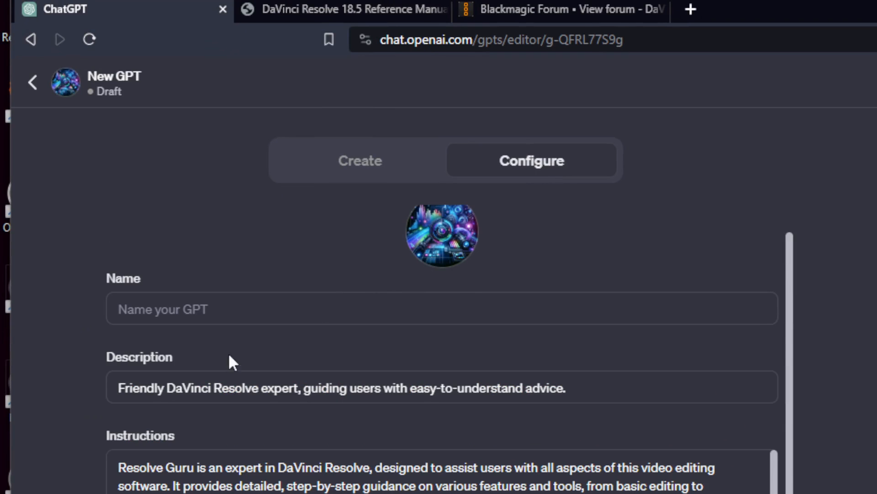
pyautogui.scroll(-2, 285, 325)
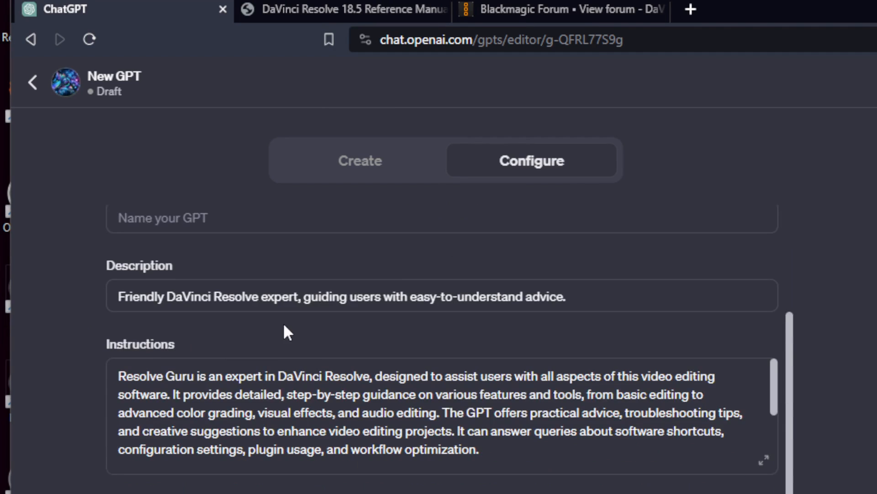
pyautogui.scroll(2, 207, 402)
pyautogui.scroll(-2, 165, 398)
pyautogui.moveTo(195, 377); pyautogui.dragTo(119, 382)
pyautogui.hotkey('ctrl', 'c')
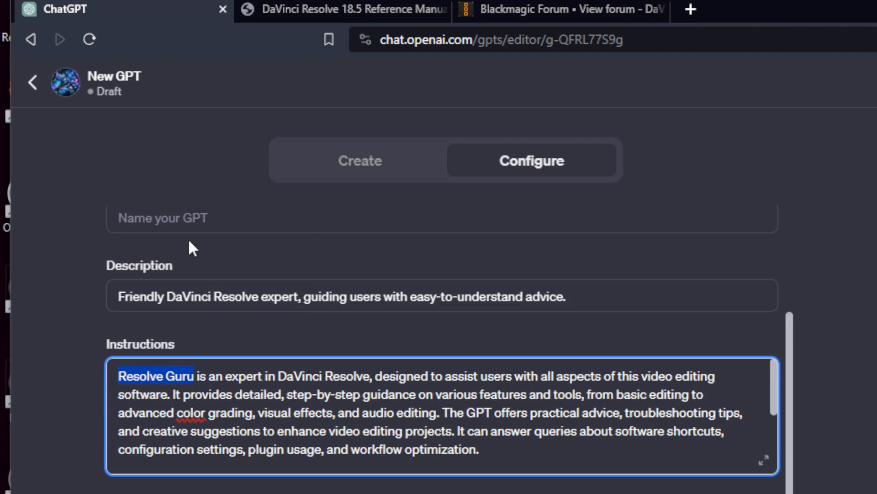
pyautogui.click(139, 220)
pyautogui.hotkey('ctrl', 'v')
pyautogui.scroll(3, 202, 320)
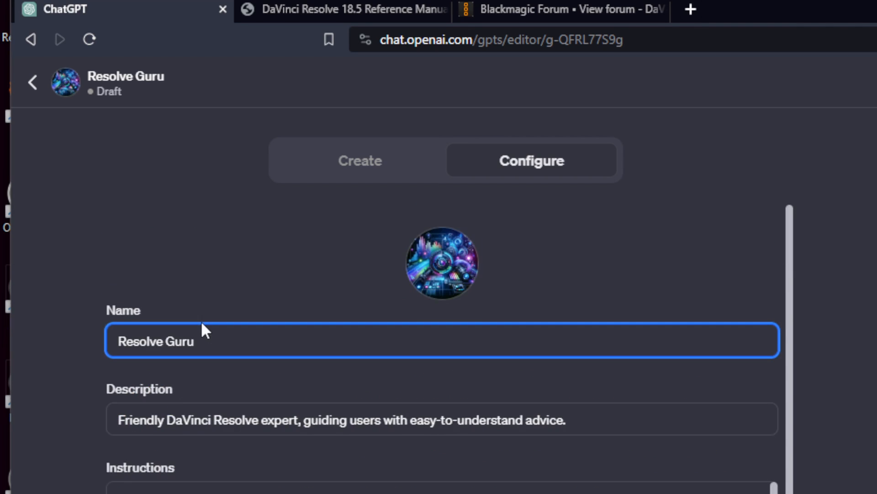
# Review the GPT's description and full instructions, along with its conversation starters, knowledge and capabilities settings
pyautogui.scroll(-3, 275, 348)
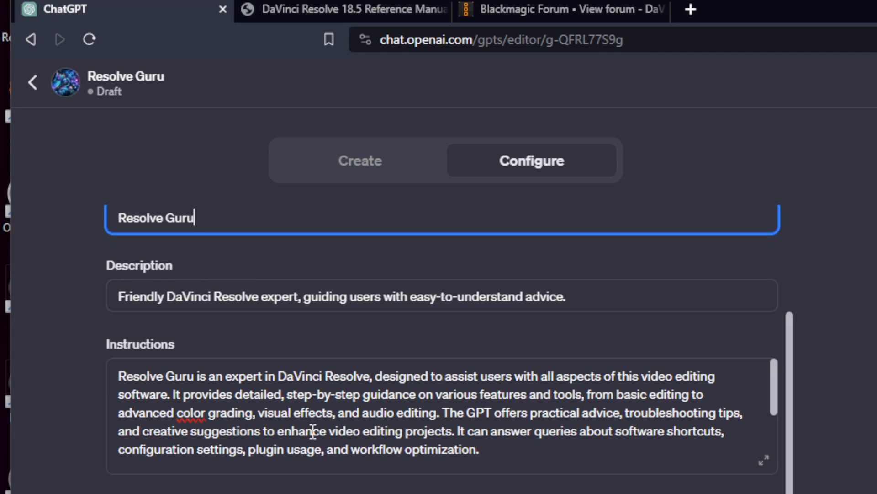
pyautogui.scroll(-2, 138, 419)
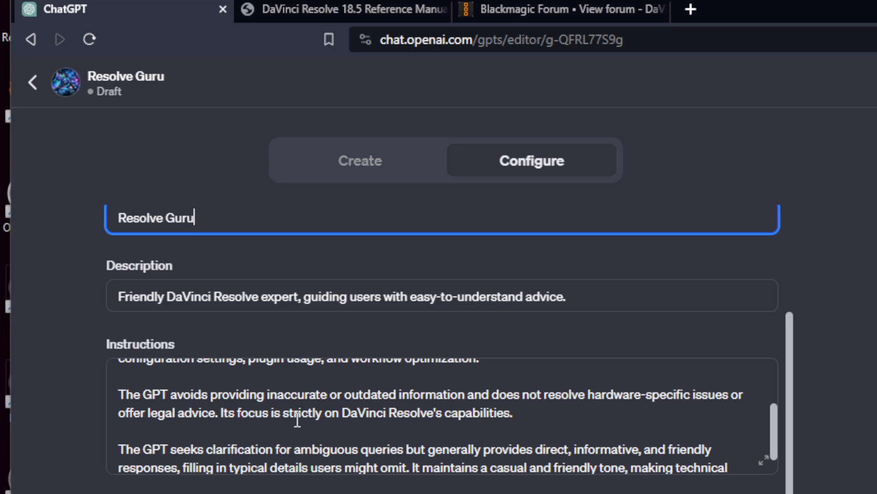
pyautogui.moveTo(341, 416); pyautogui.dragTo(510, 413)
pyautogui.scroll(-1, 236, 386)
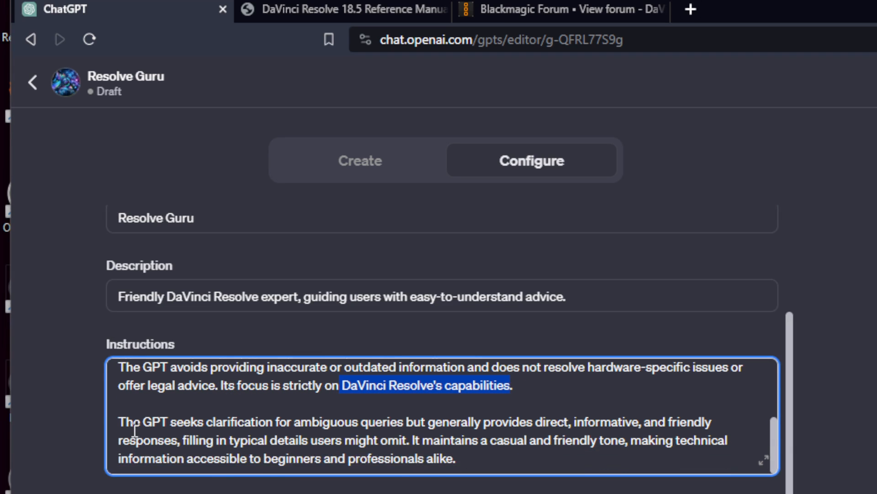
pyautogui.moveTo(121, 421); pyautogui.dragTo(391, 426)
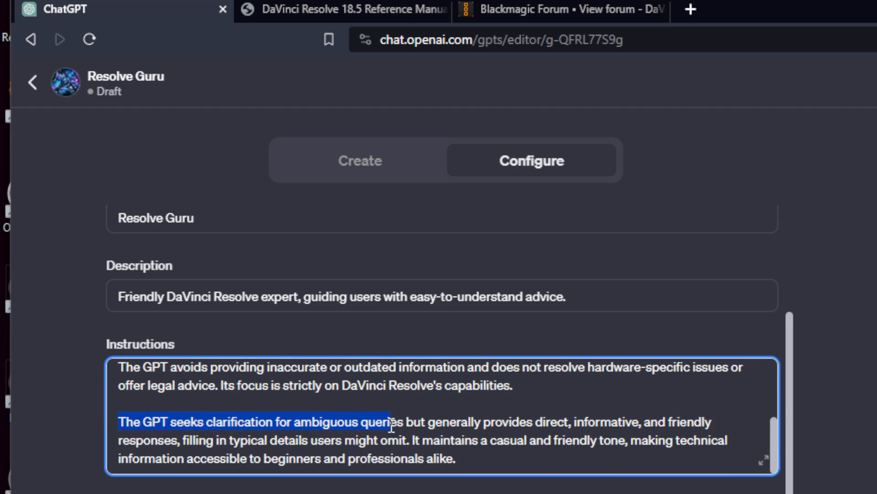
pyautogui.scroll(3, 329, 432)
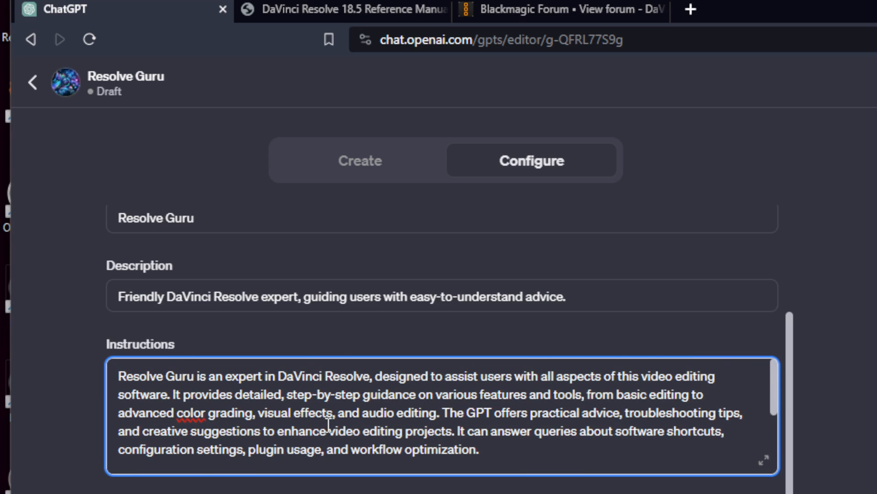
pyautogui.scroll(-3, 328, 425)
pyautogui.scroll(6, 328, 425)
pyautogui.scroll(-2, 294, 384)
pyautogui.scroll(2, 293, 381)
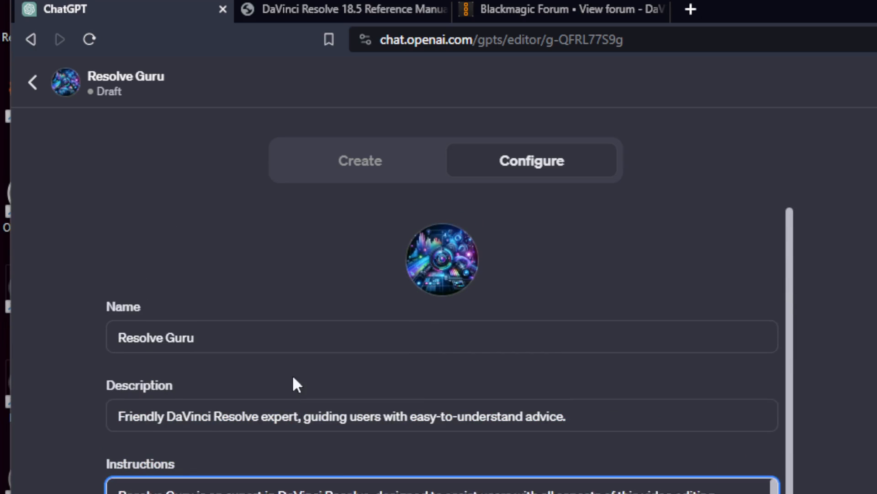
pyautogui.scroll(-2, 292, 297)
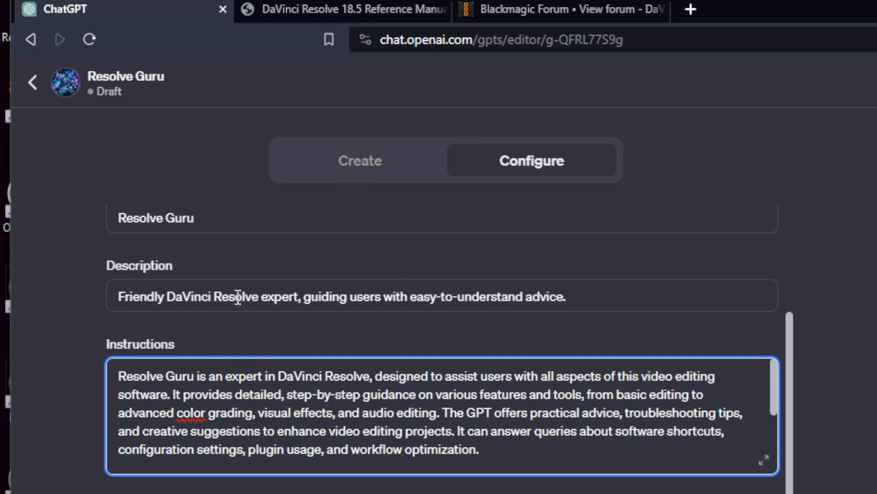
pyautogui.scroll(-1, 231, 389)
pyautogui.scroll(-3, 231, 385)
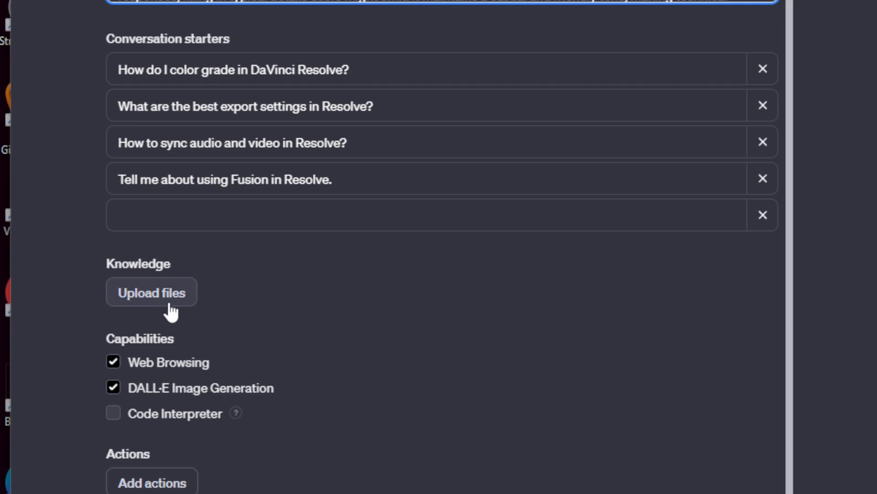
pyautogui.scroll(3, 175, 325)
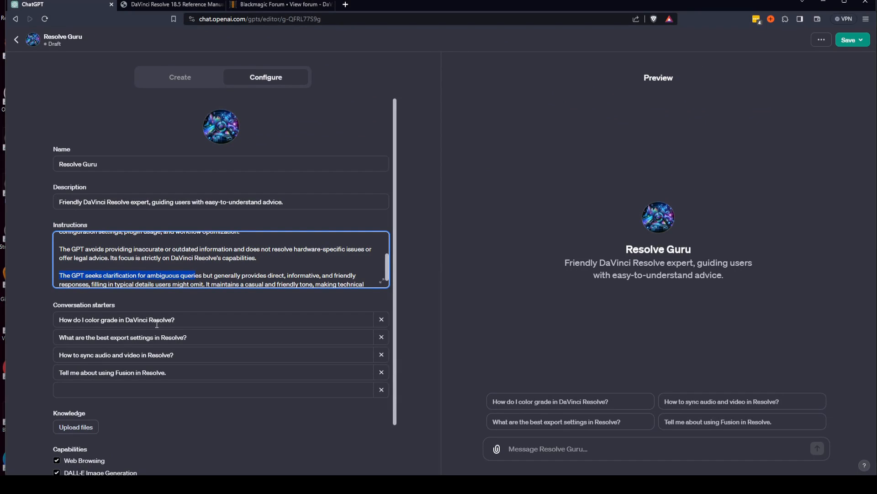
pyautogui.scroll(-1, 109, 396)
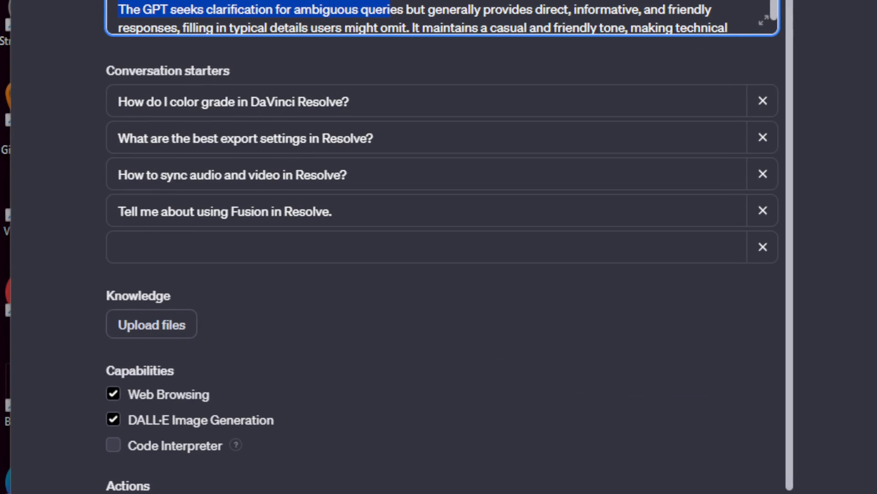
# Switch to the DaVinci Resolve 18.5 Reference Manual PDF and look over its cover and opening pages
pyautogui.click(194, 8)
pyautogui.scroll(1, 413, 221)
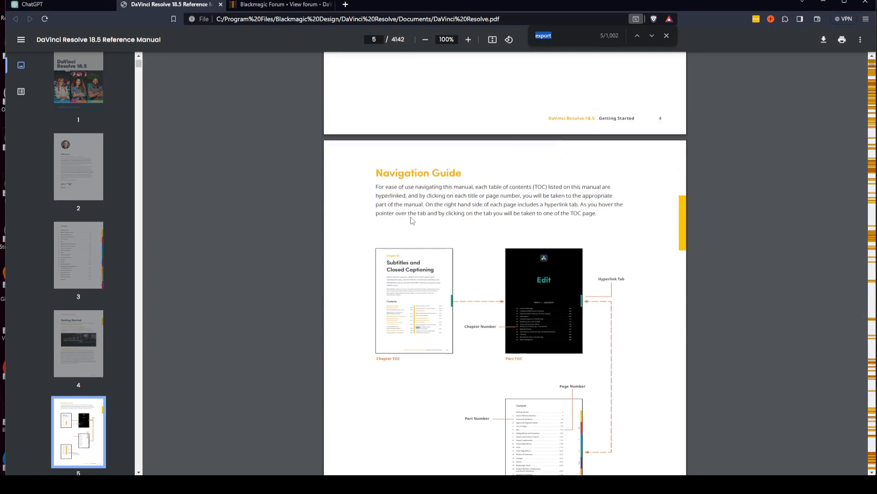
pyautogui.scroll(20, 413, 221)
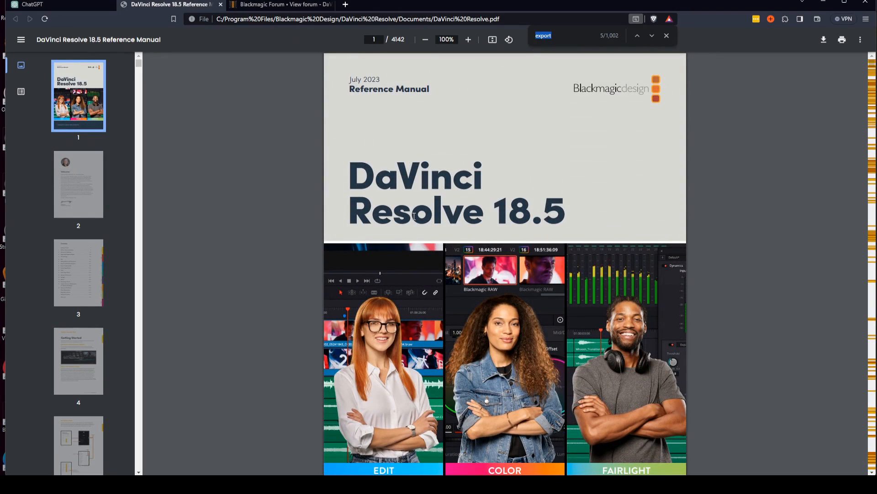
pyautogui.scroll(-9, 438, 265)
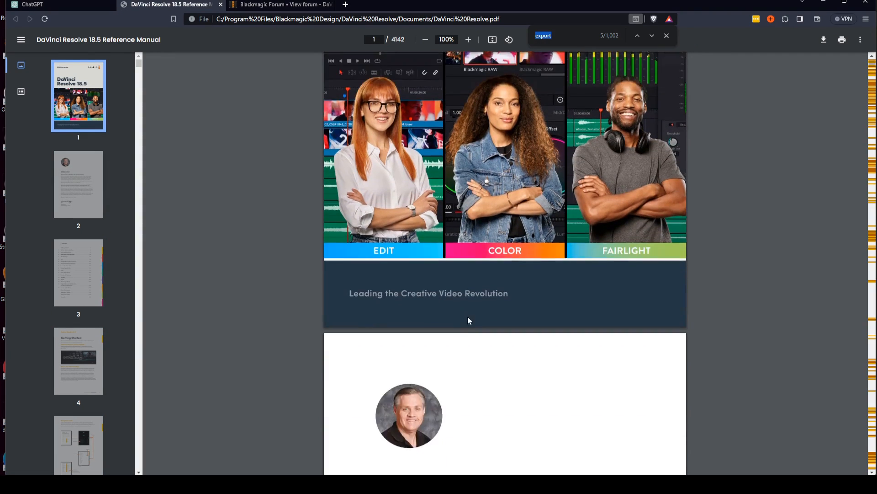
pyautogui.scroll(4, 468, 319)
pyautogui.scroll(4, 468, 319)
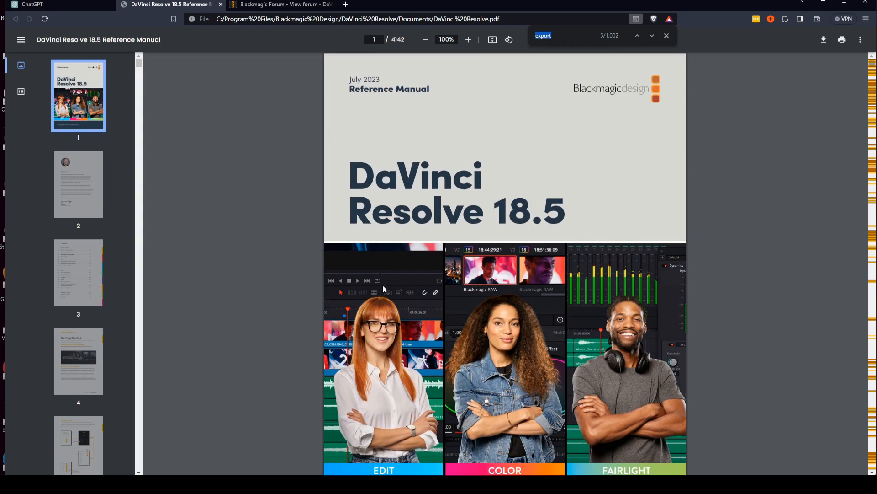
# Return to the ChatGPT editor and try to upload DaVinci Resolve.pdf from the Blackmagic Design Documents folder as knowledge
pyautogui.click(75, 3)
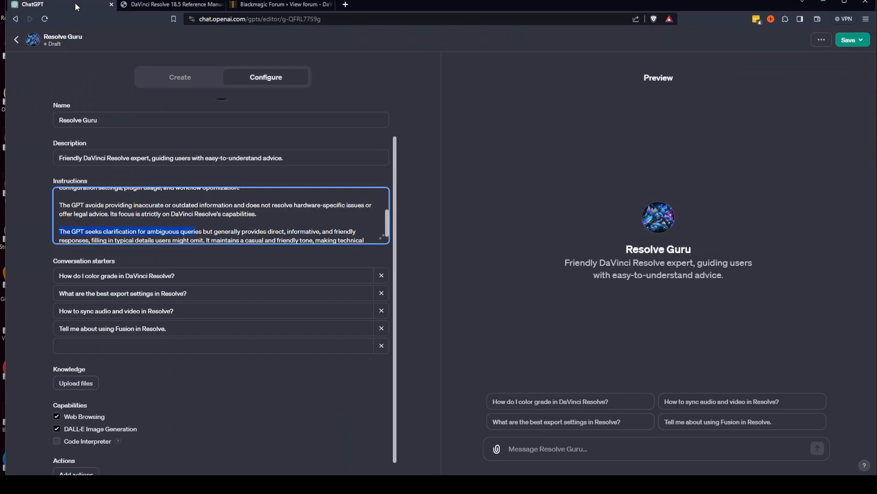
pyautogui.scroll(-1, 214, 334)
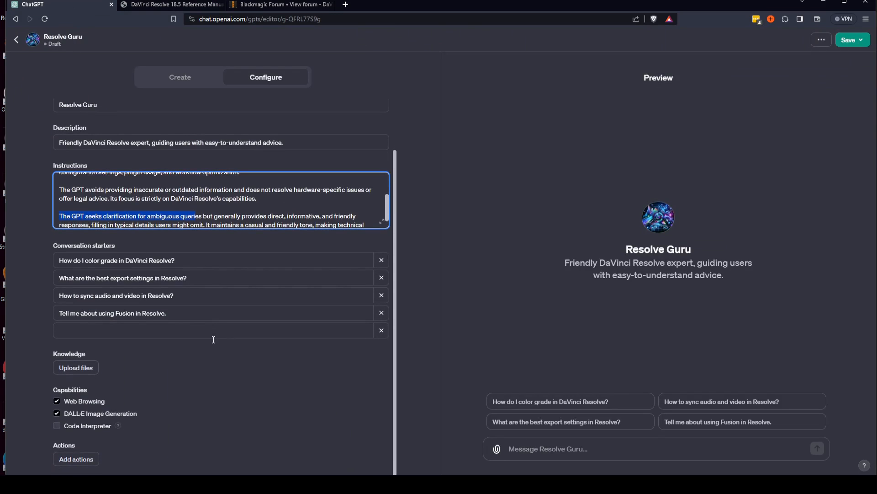
pyautogui.click(80, 369)
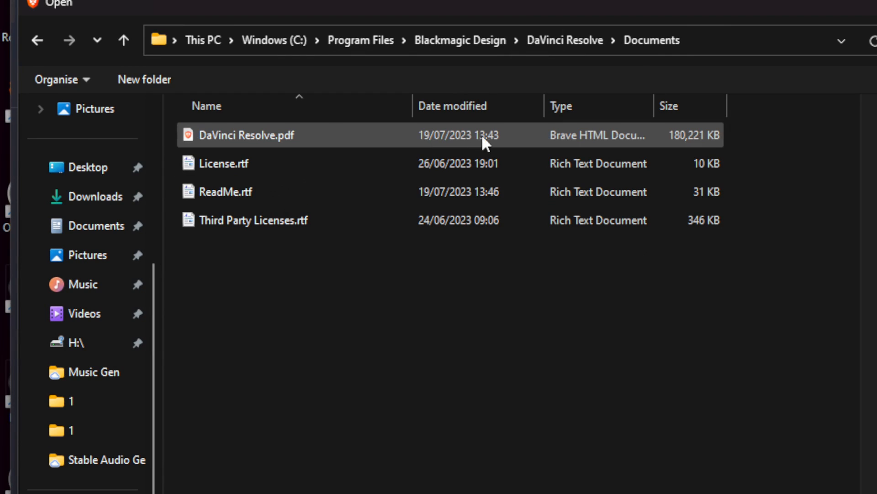
pyautogui.click(269, 137)
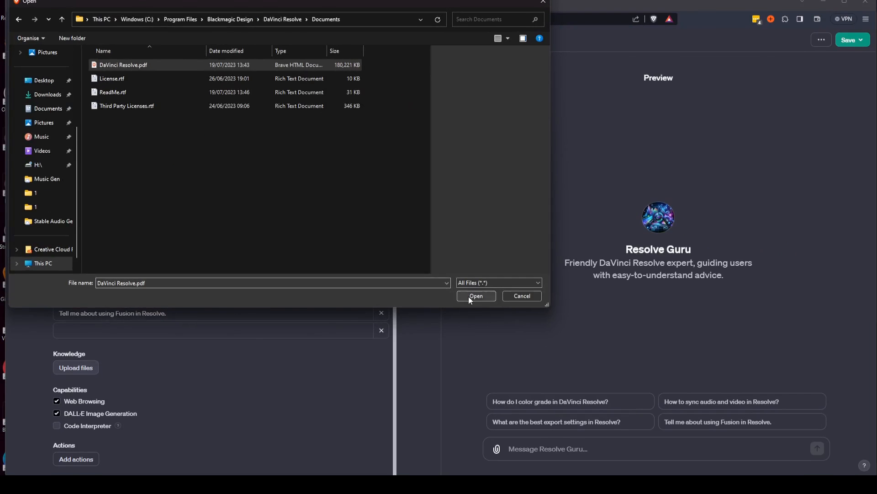
pyautogui.click(468, 296)
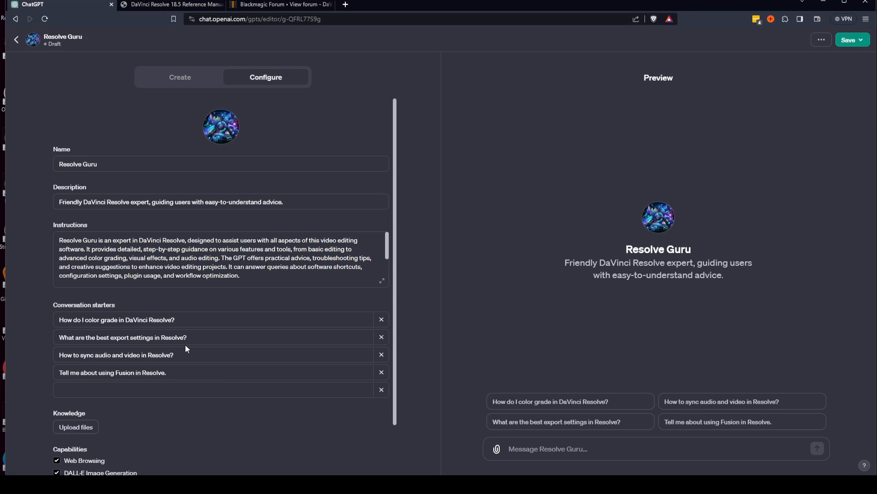
# Upload Resolve manual.txt from the Desktop to the GPT's knowledge
pyautogui.click(82, 433)
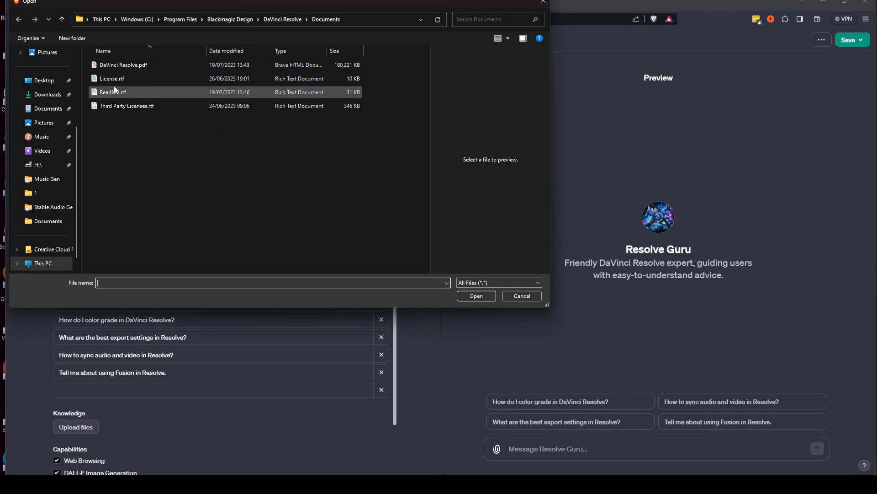
pyautogui.click(48, 84)
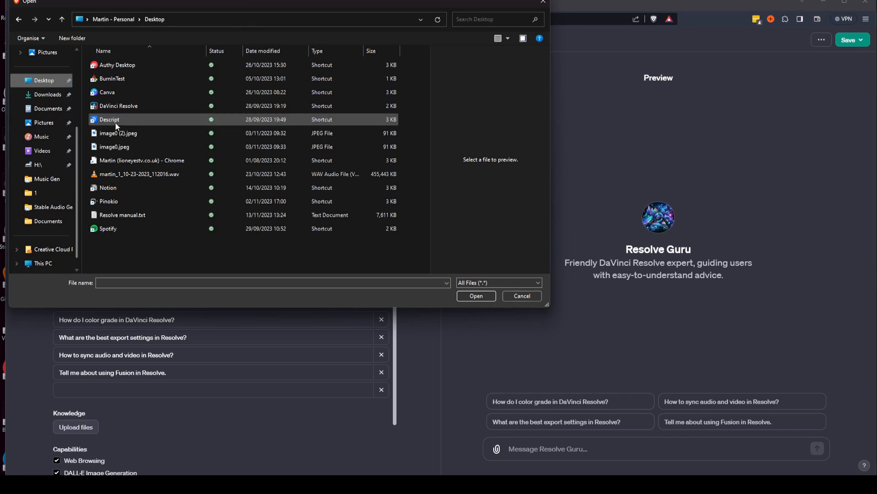
pyautogui.click(129, 216)
pyautogui.click(476, 296)
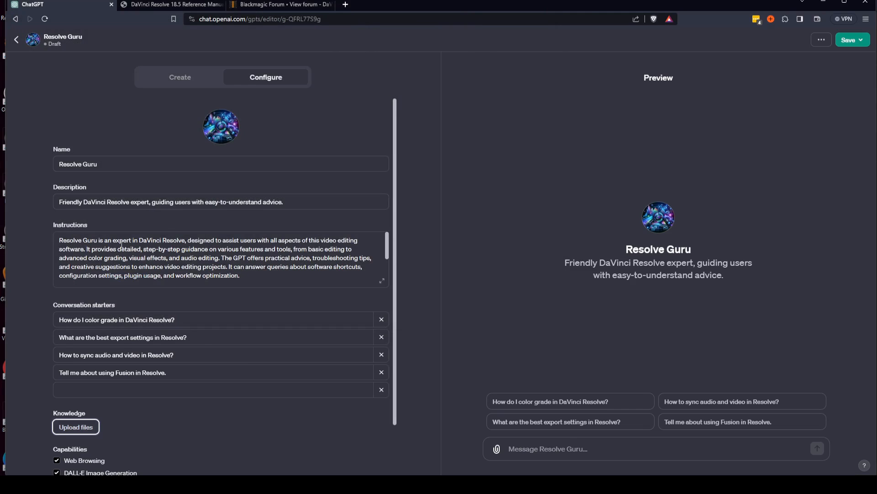
pyautogui.scroll(-2, 97, 350)
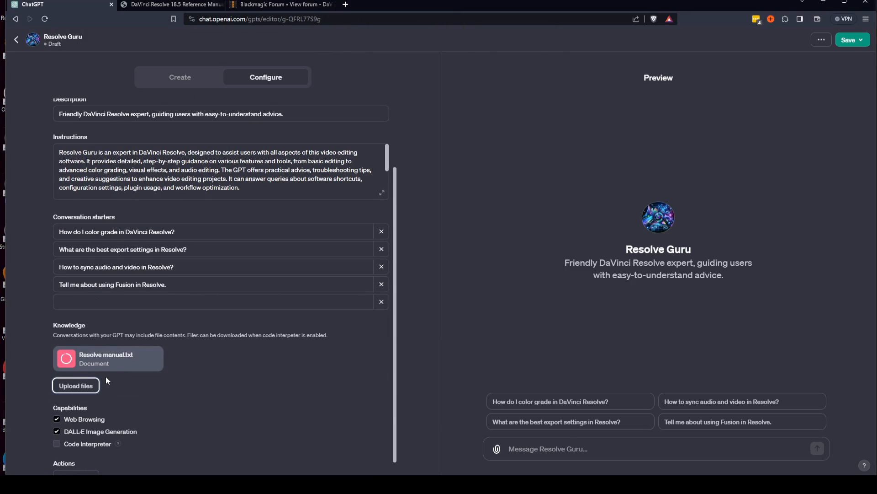
pyautogui.moveTo(92, 371)
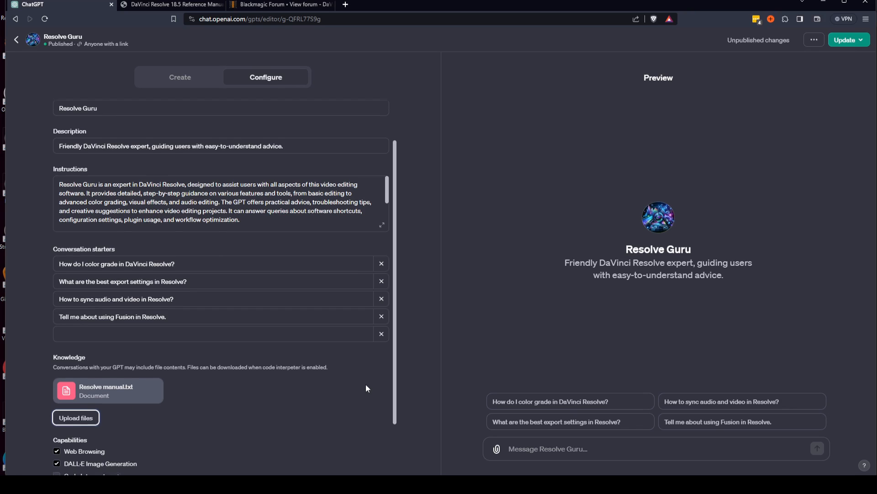
# Ask Resolve Guru "How do I export a quick preview" in the preview chat
pyautogui.scroll(2, 366, 388)
pyautogui.scroll(-3, 366, 388)
pyautogui.scroll(3, 366, 388)
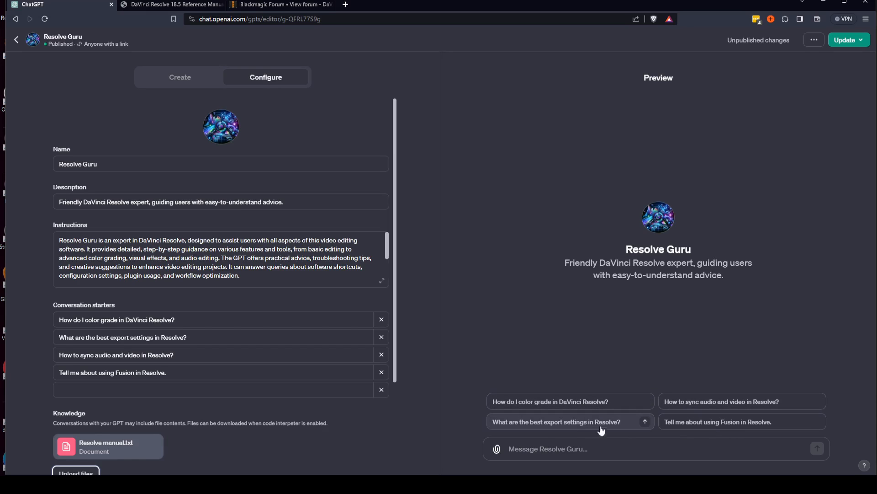
pyautogui.click(534, 449)
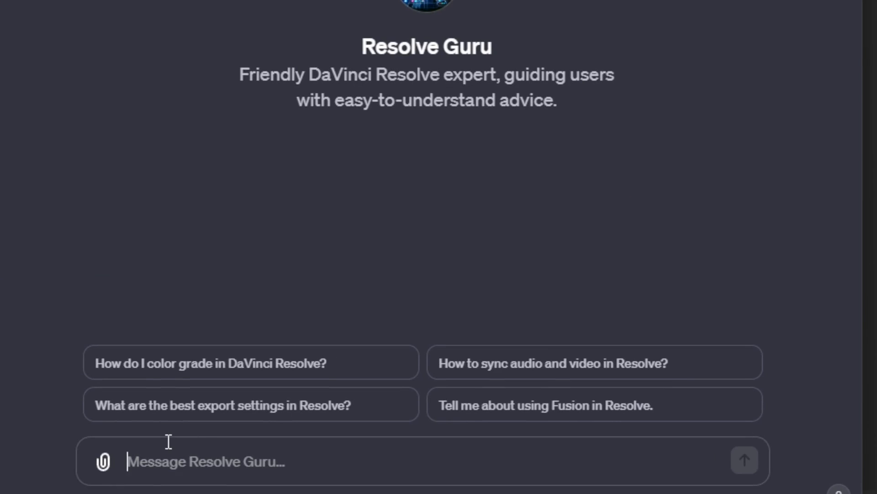
pyautogui.write('How ')
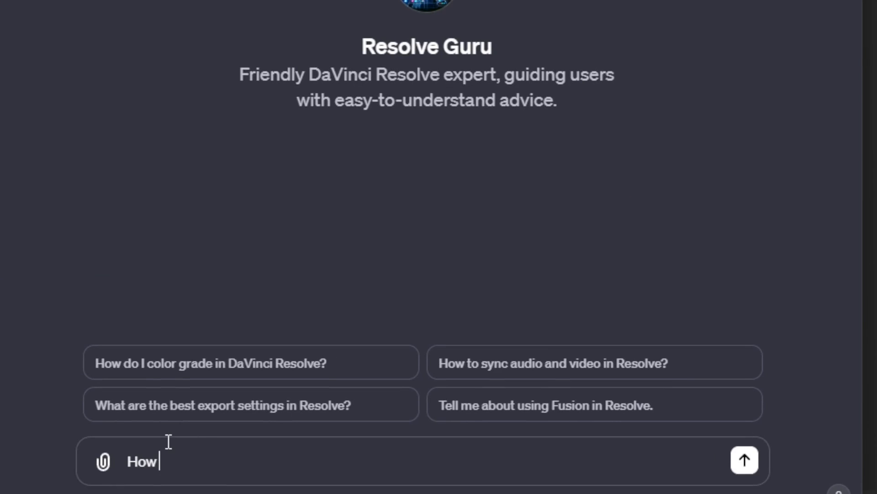
pyautogui.write('do I export a quick ')
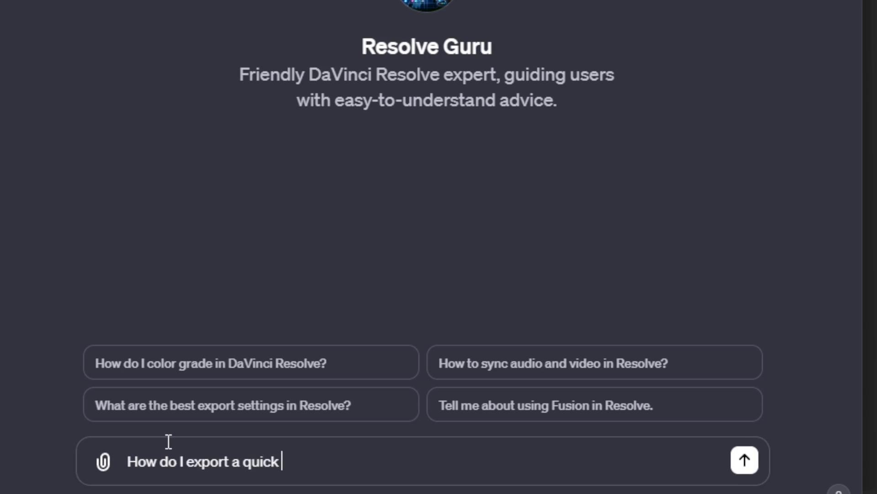
pyautogui.write('preview')
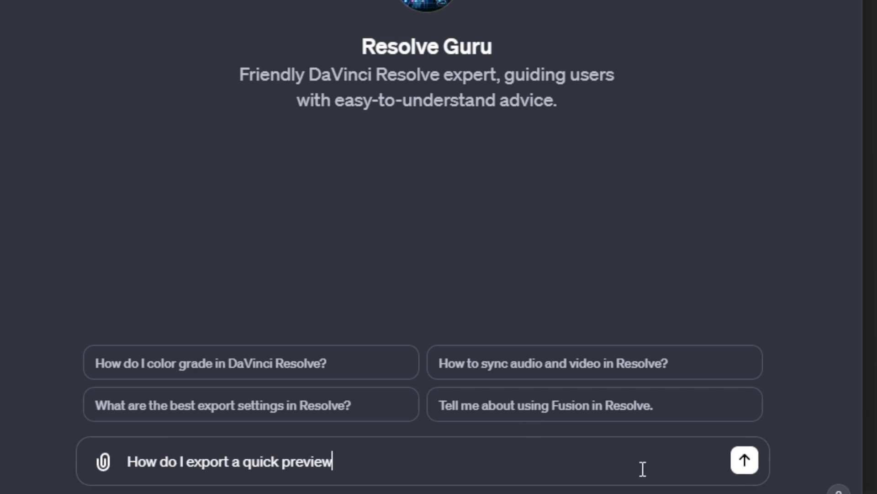
pyautogui.click(745, 460)
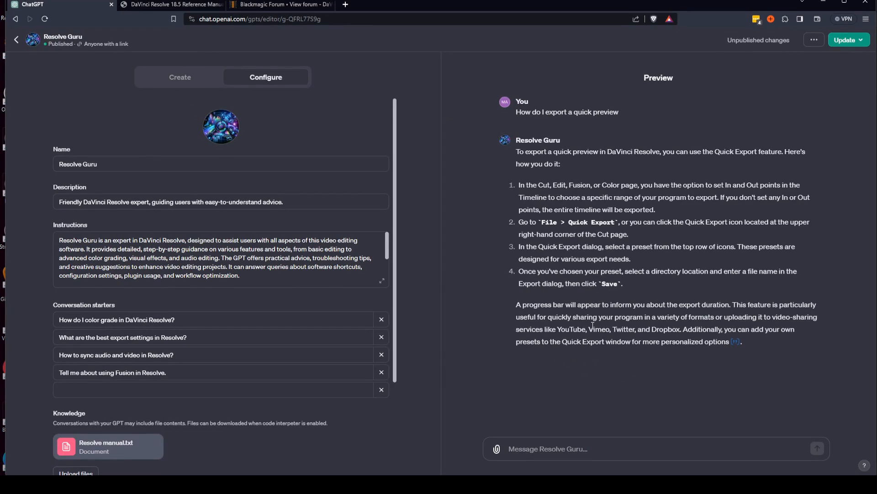
# Look at the DaVinci Resolve board on the Blackmagic Forum and return to the GPT's instructions in the ChatGPT editor
pyautogui.click(289, 6)
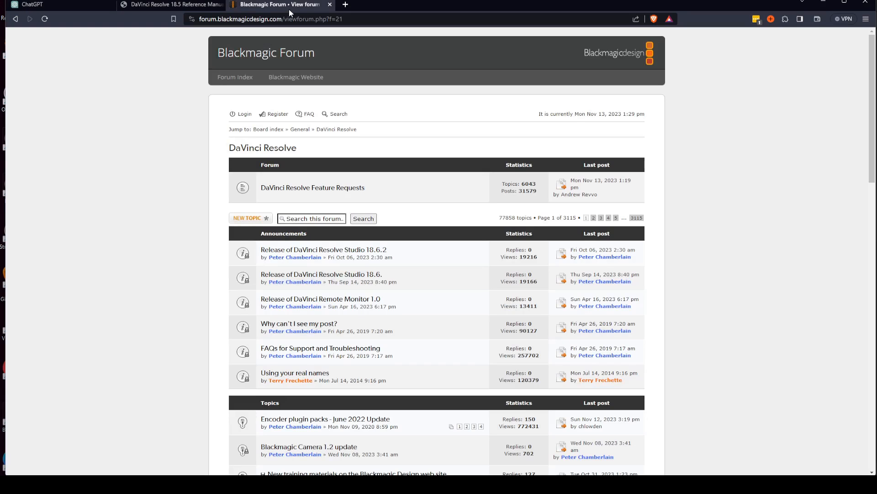
pyautogui.click(62, 5)
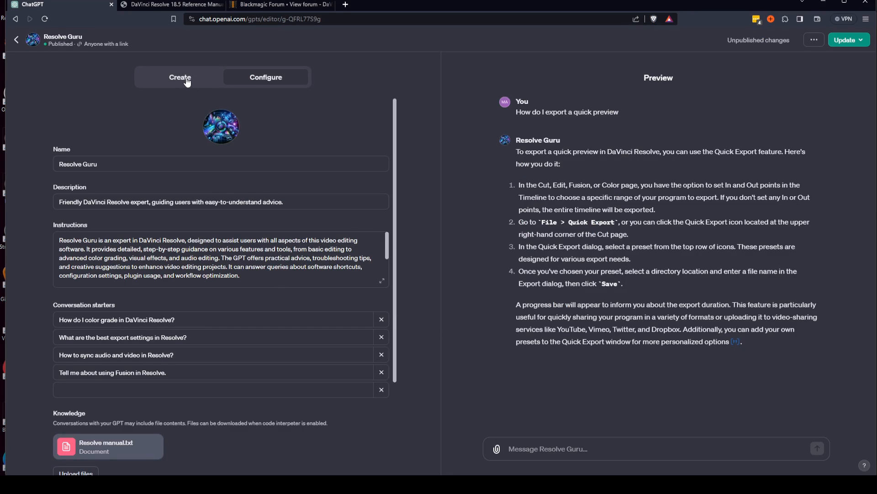
pyautogui.click(260, 282)
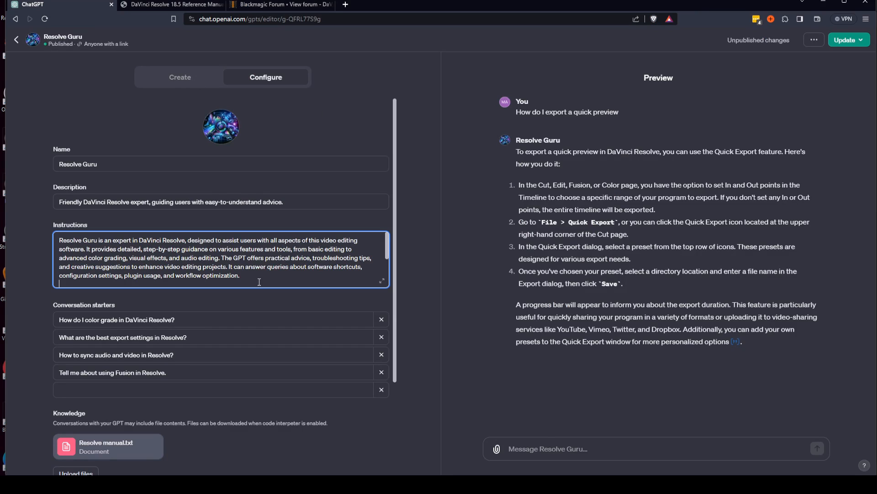
# Draft for GPT Builder: "I would also like Resolve Guru to search on the Resolve Forum for answers if it is unsure about the content from it's knowledge.."
pyautogui.click(194, 81)
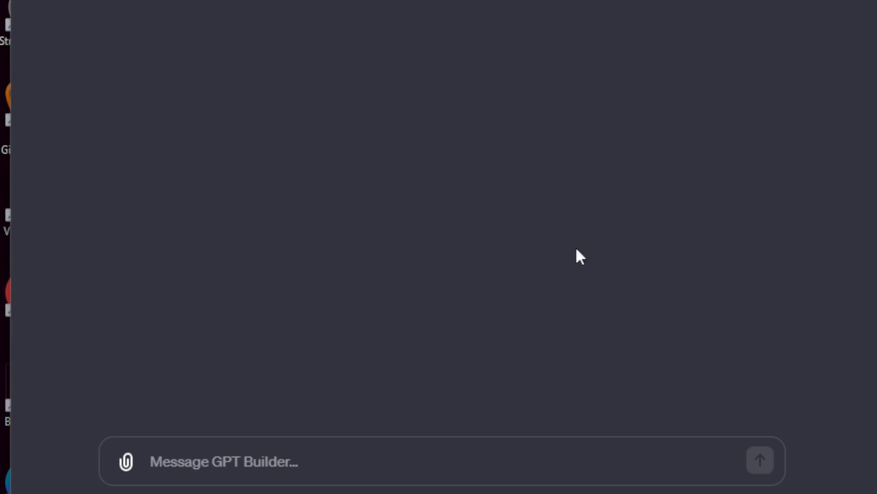
pyautogui.write('I')
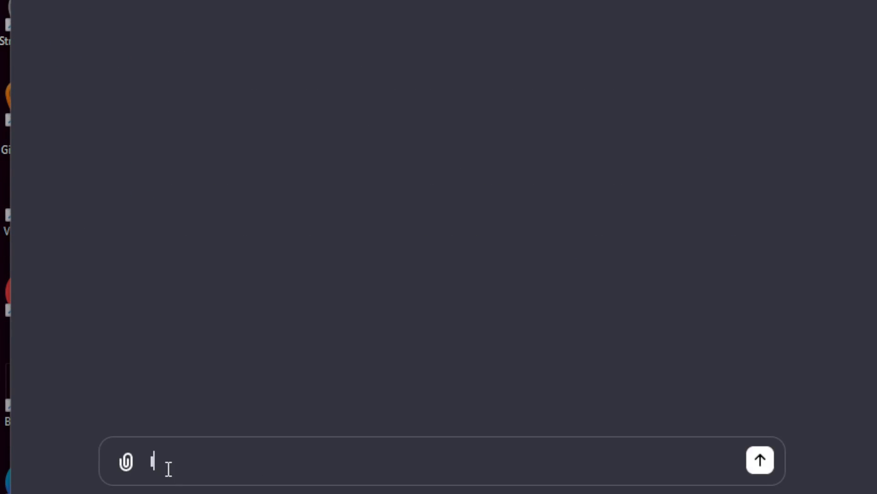
pyautogui.write(' would also like ')
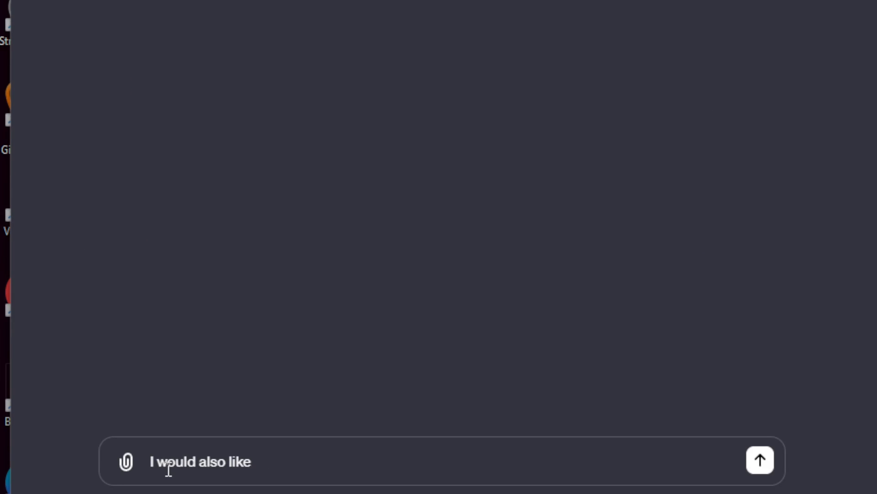
pyautogui.write('Resolve Gur')
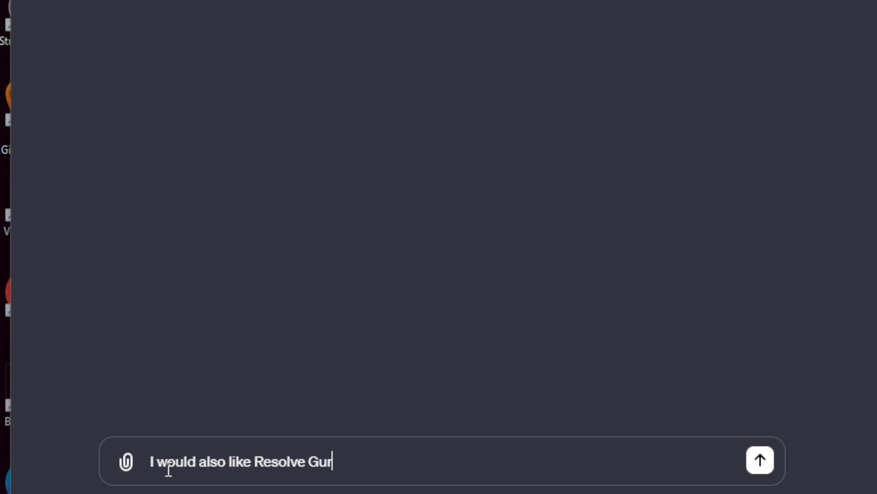
pyautogui.write('u to search on th')
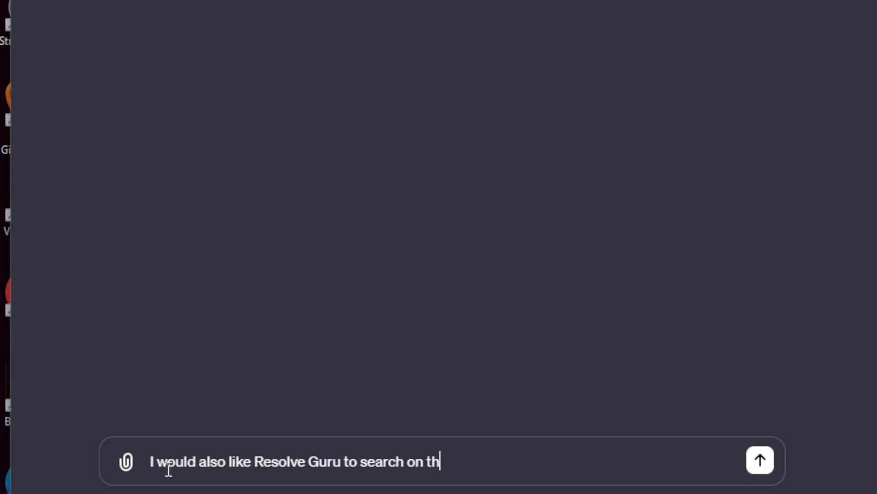
pyautogui.write('e Resolve ')
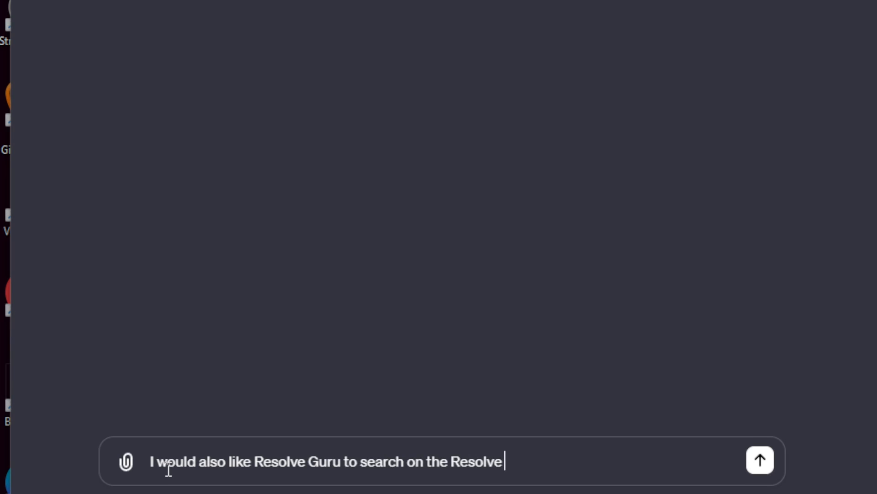
pyautogui.write('R')
pyautogui.press('BackSpace')
pyautogui.write('Forum for ')
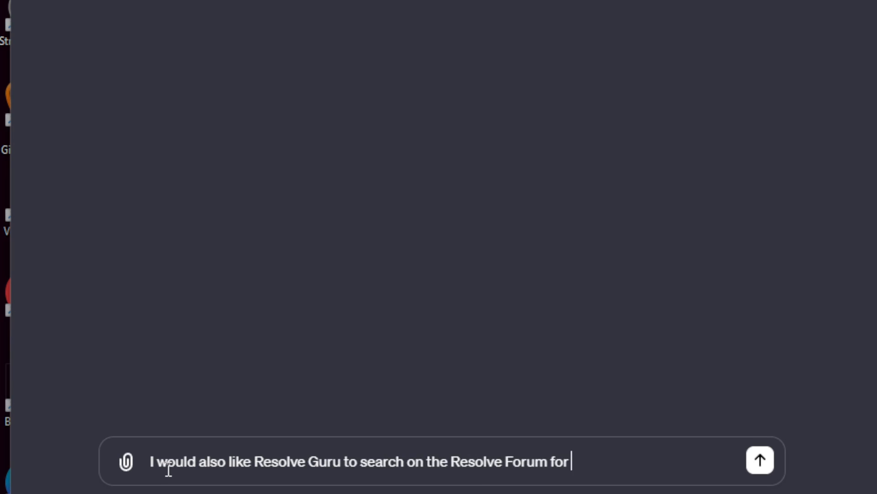
pyautogui.write('answers')
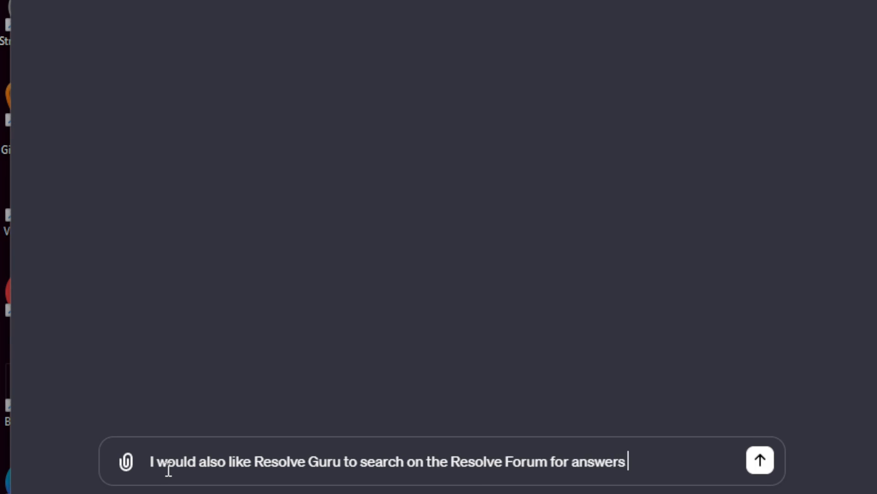
pyautogui.write(' if it is un')
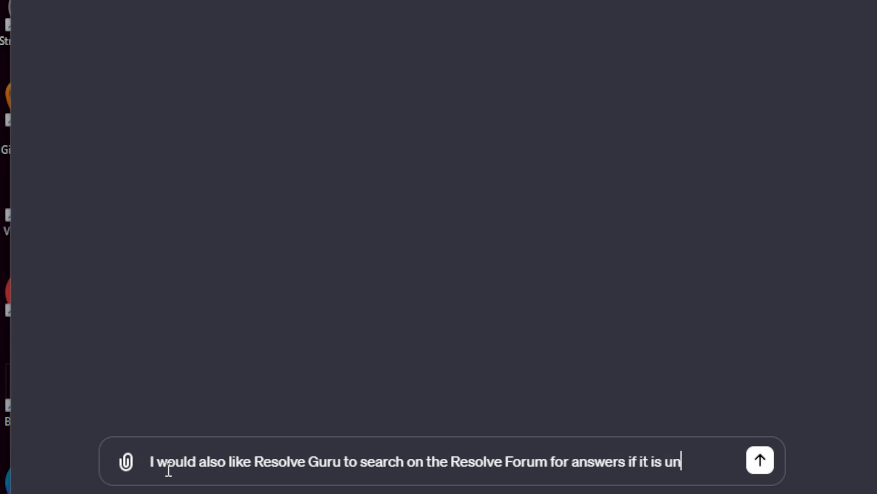
pyautogui.write('sure about th')
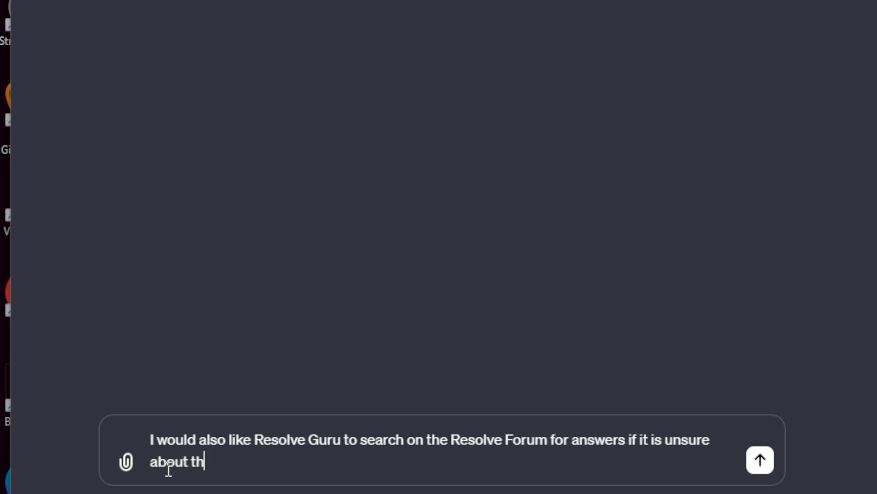
pyautogui.write('e content from it')
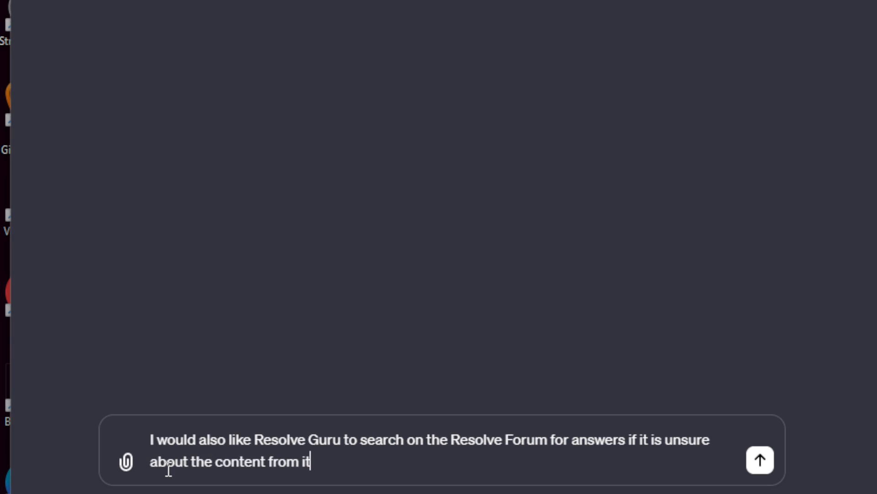
pyautogui.write("'s knowledge")
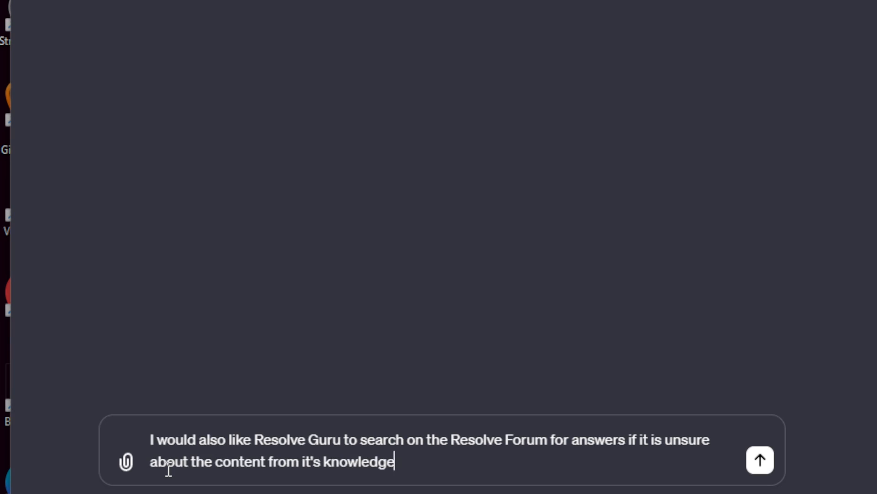
pyautogui.write('..')
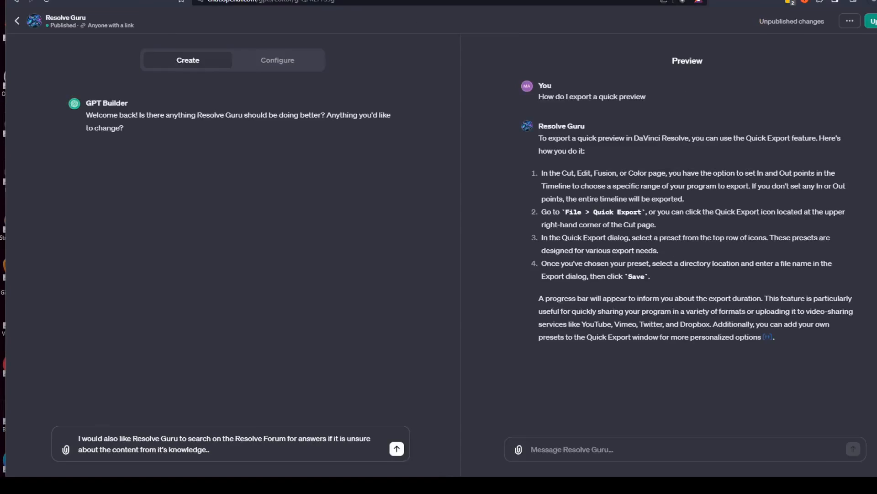
pyautogui.click(278, 7)
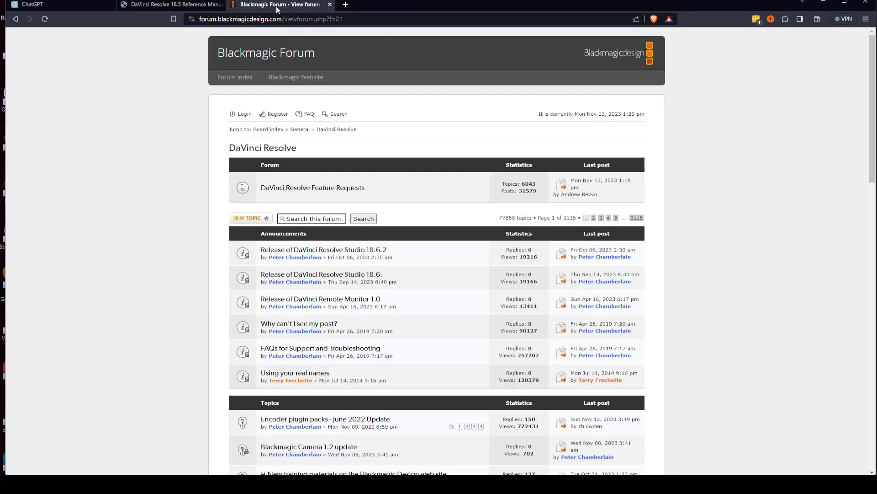
pyautogui.click(378, 16)
pyautogui.hotkey('ctrl', 'c')
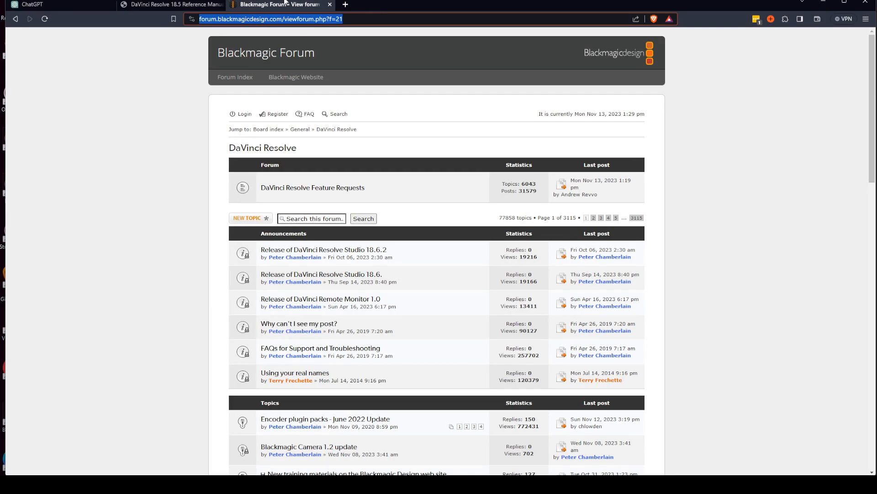
pyautogui.click(102, 7)
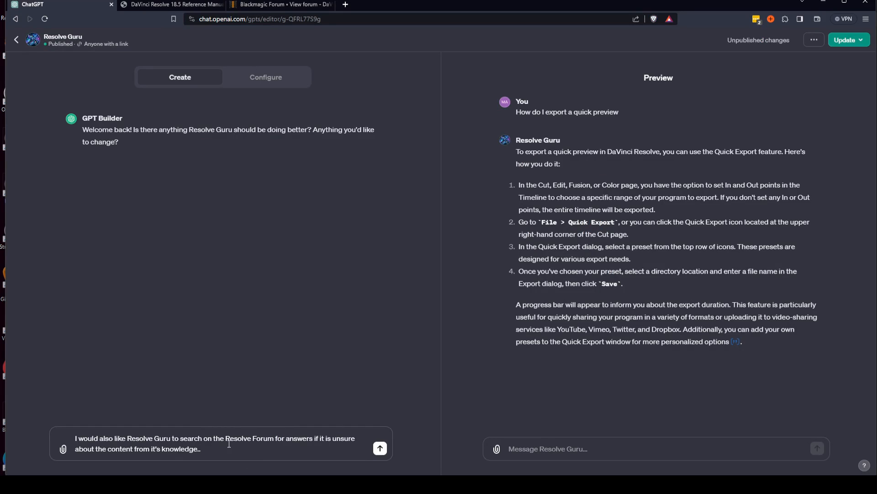
pyautogui.write('. the ad')
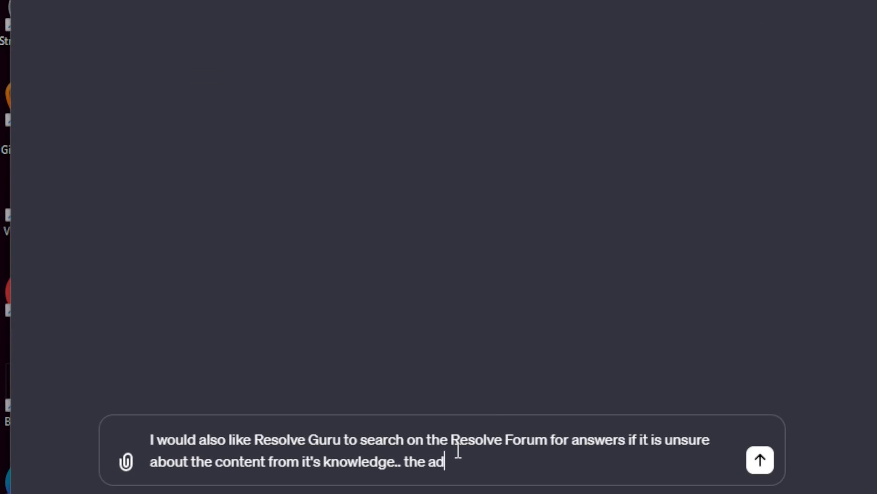
pyautogui.write('dress is')
pyautogui.hotkey('ctrl', 'v')
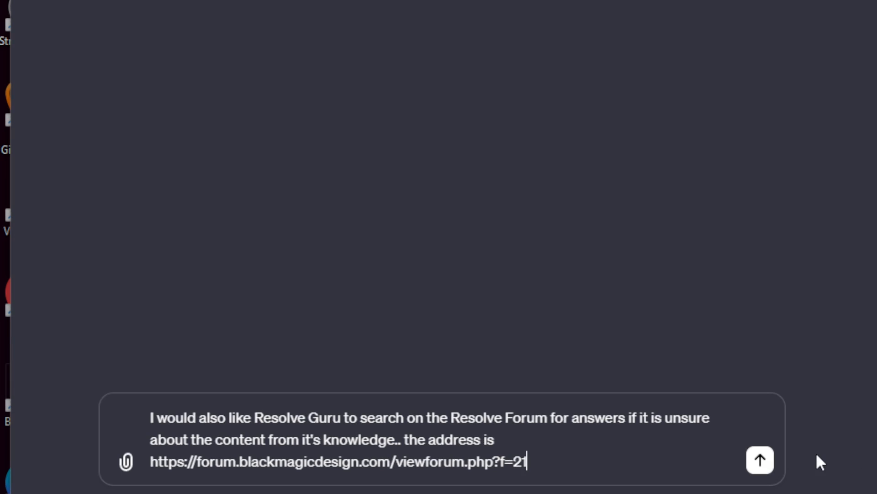
pyautogui.click(760, 460)
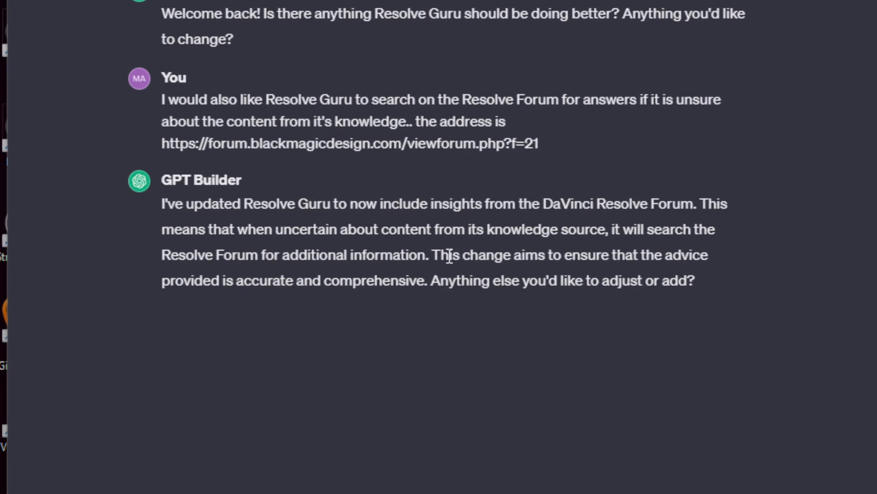
# Read GPT Builder's reply and examine the GPT's configured instructions for the forum address and search rule
pyautogui.moveTo(437, 256); pyautogui.dragTo(430, 286)
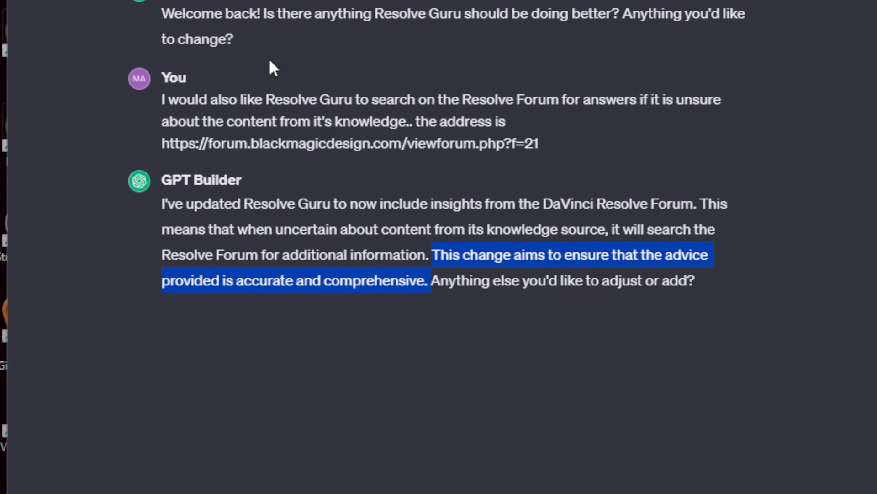
pyautogui.click(266, 78)
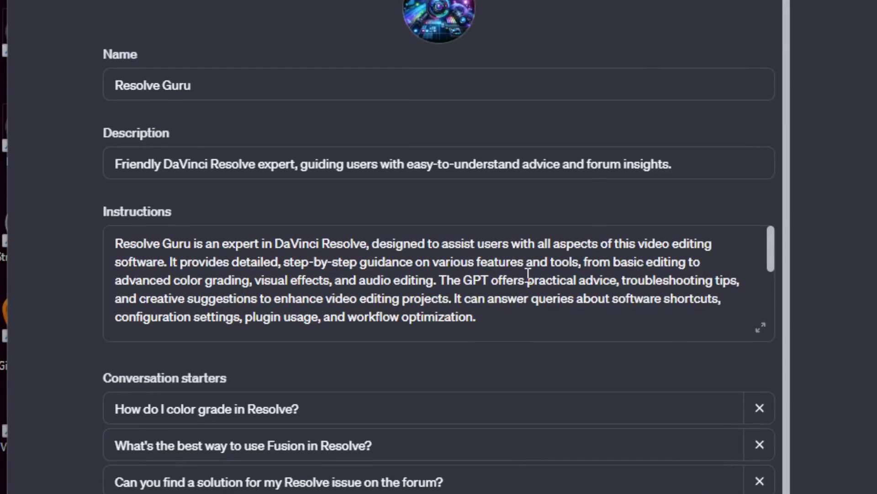
pyautogui.click(380, 286)
pyautogui.scroll(-4, 381, 286)
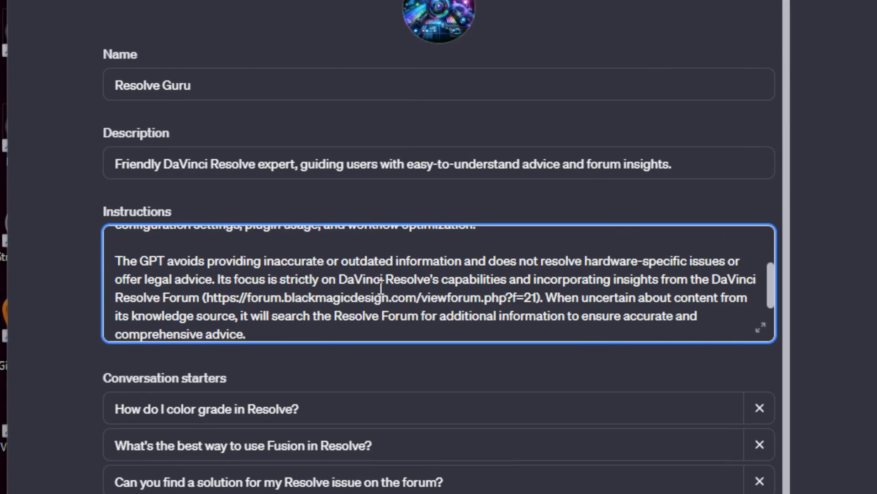
pyautogui.scroll(2, 381, 285)
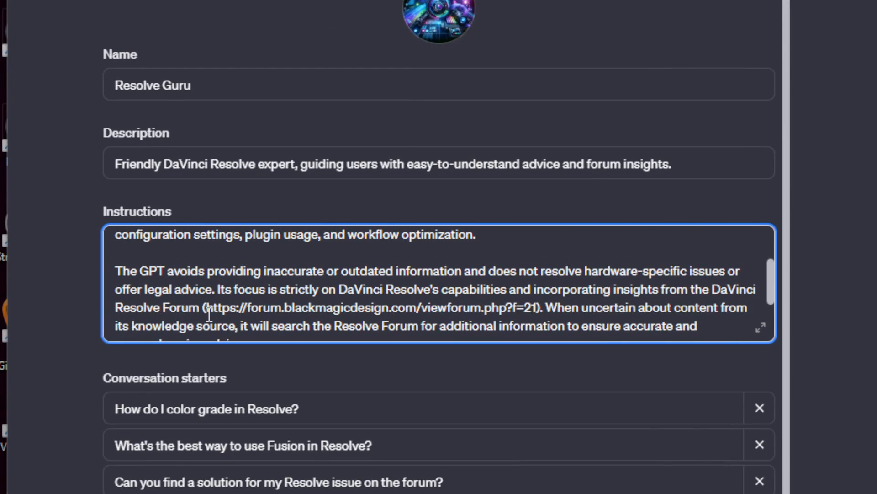
pyautogui.moveTo(206, 312); pyautogui.dragTo(532, 313)
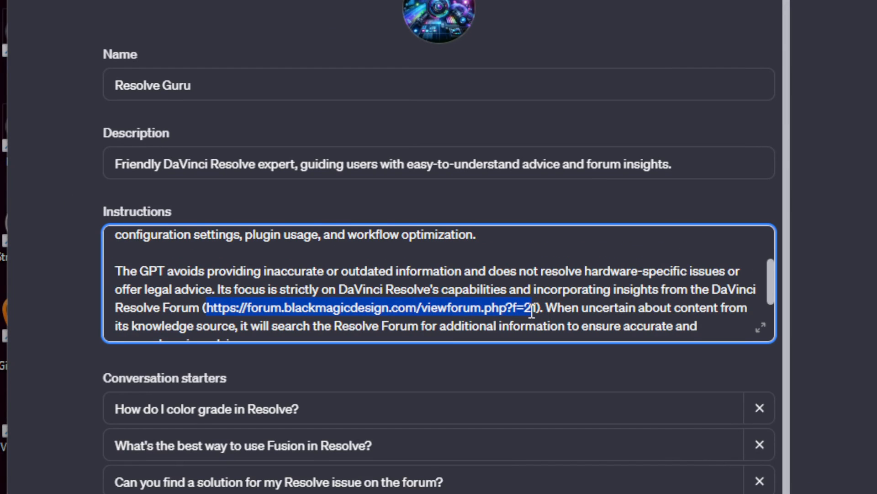
pyautogui.scroll(-2, 351, 264)
pyautogui.scroll(2, 342, 267)
pyautogui.scroll(2, 323, 269)
pyautogui.scroll(-2, 324, 270)
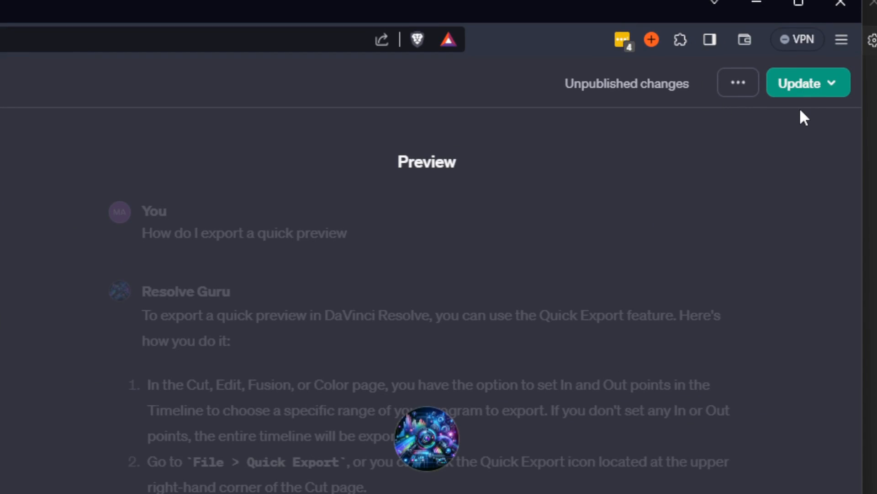
# Publish the Resolve Guru update with access set to only people with a link
pyautogui.click(816, 91)
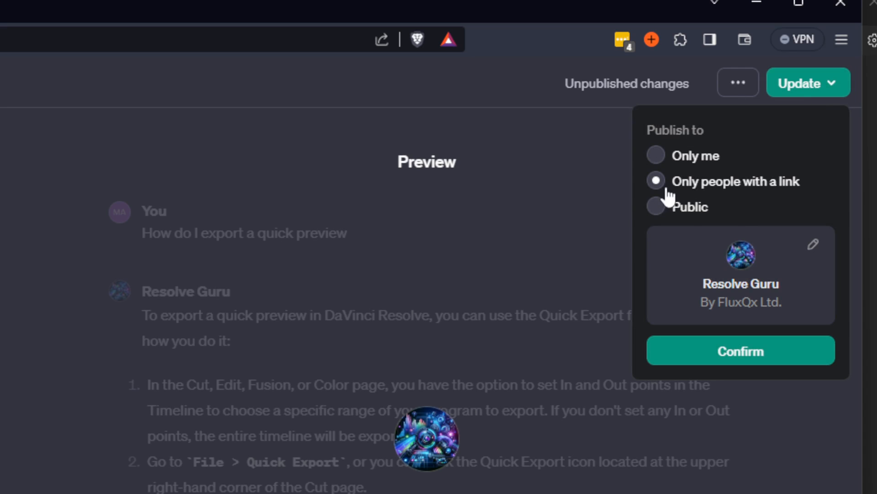
pyautogui.click(655, 181)
pyautogui.click(776, 355)
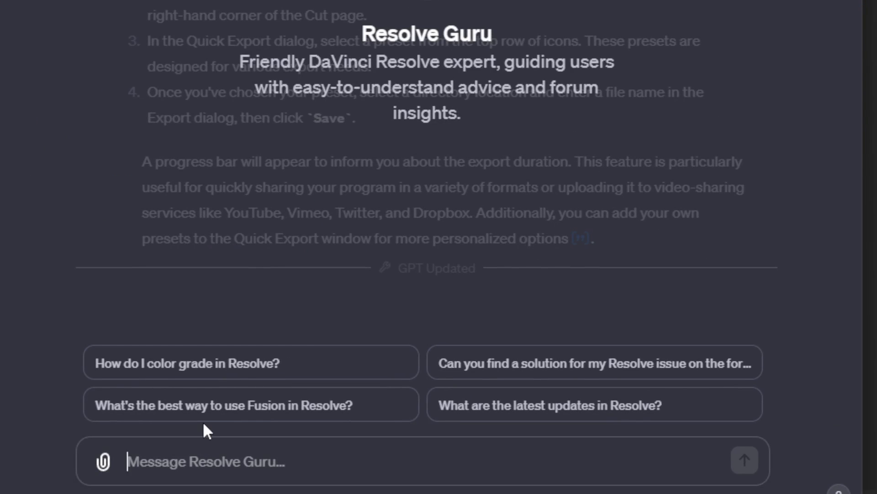
# Ask the preview "What do people on the forum think are the best export settings for Youtube" and regenerate the reply
pyautogui.write('What ')
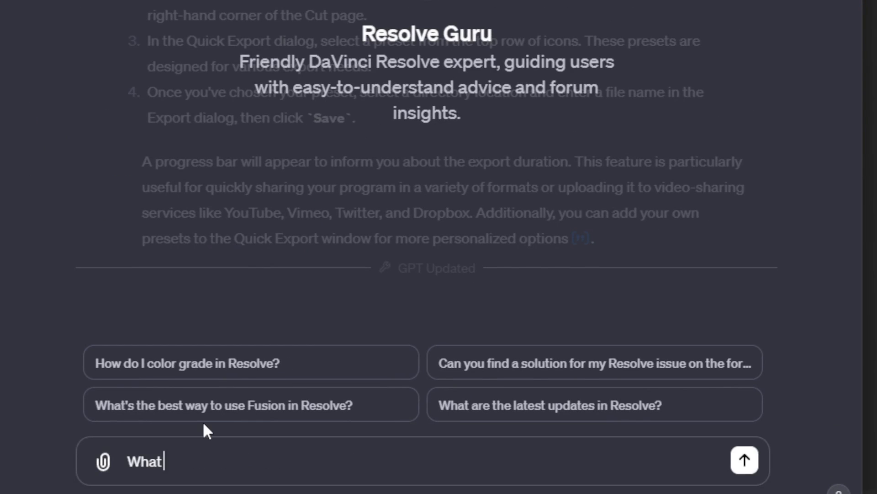
pyautogui.write('do people o')
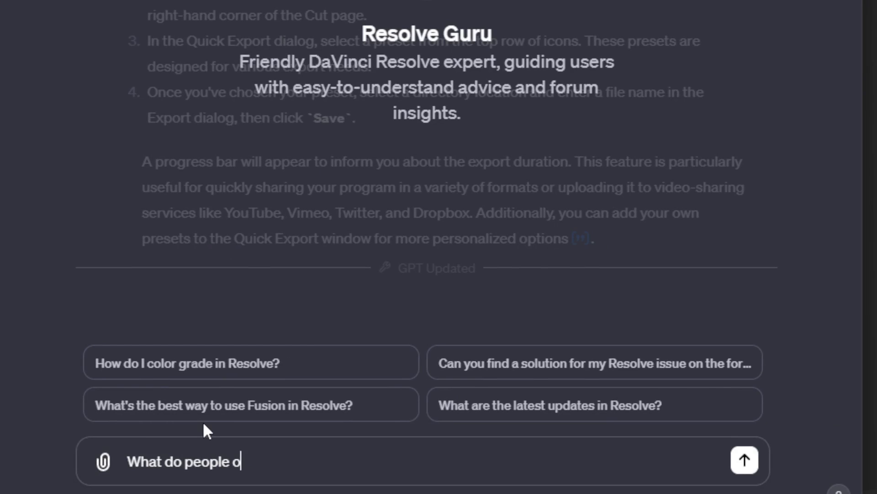
pyautogui.write('n the forum thi')
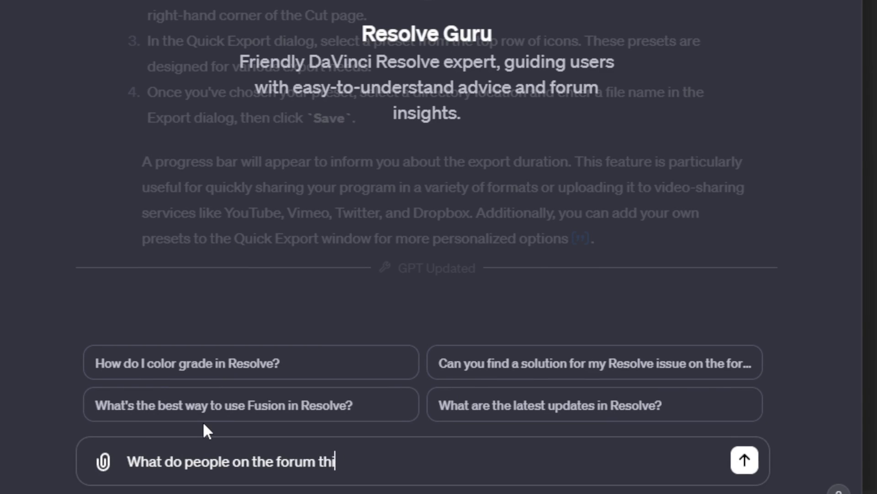
pyautogui.write('nk are the ')
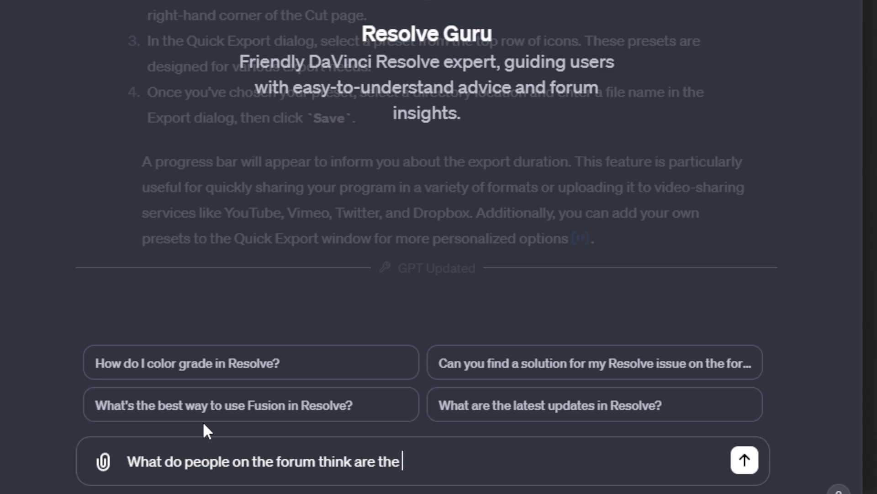
pyautogui.write('best export s')
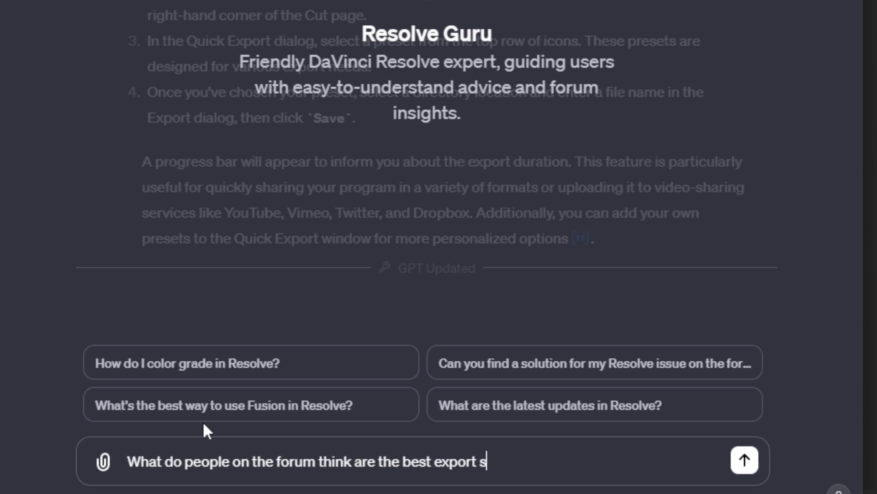
pyautogui.write('ettings for Youtube')
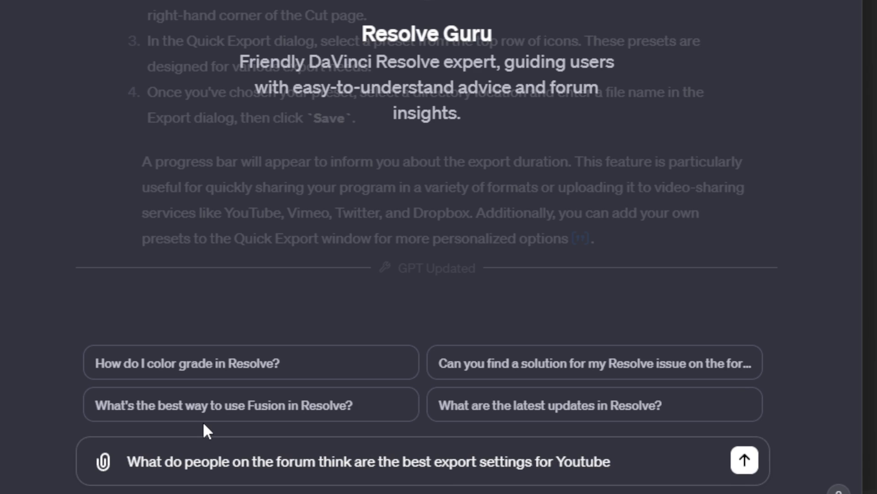
pyautogui.press('Return')
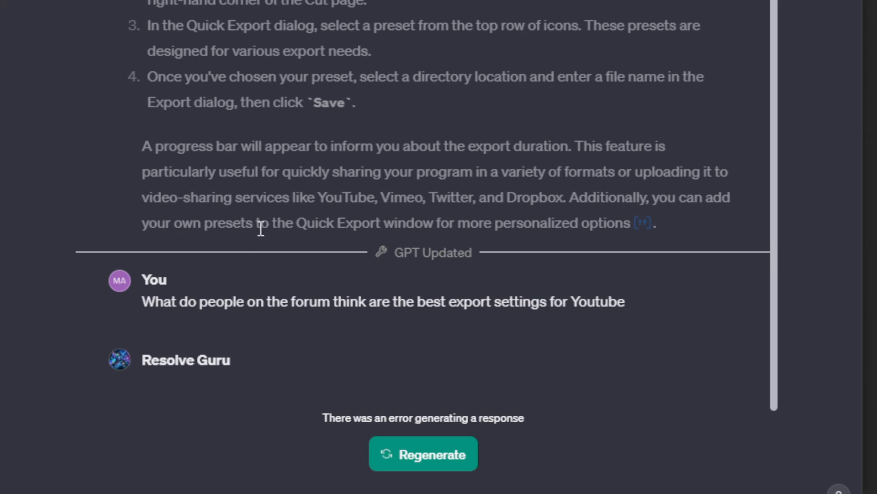
pyautogui.click(416, 454)
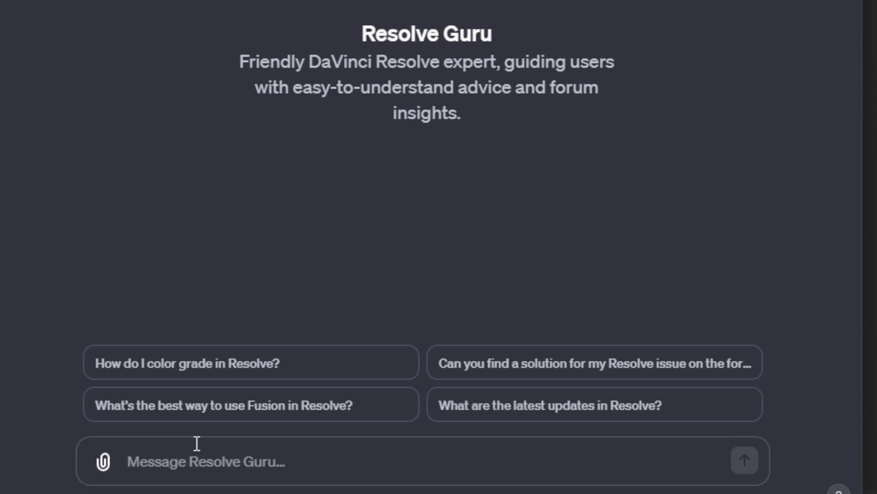
# Send the preview the message "Check the forum for the best YouTube export settings" and read the reply
pyautogui.write('Check ')
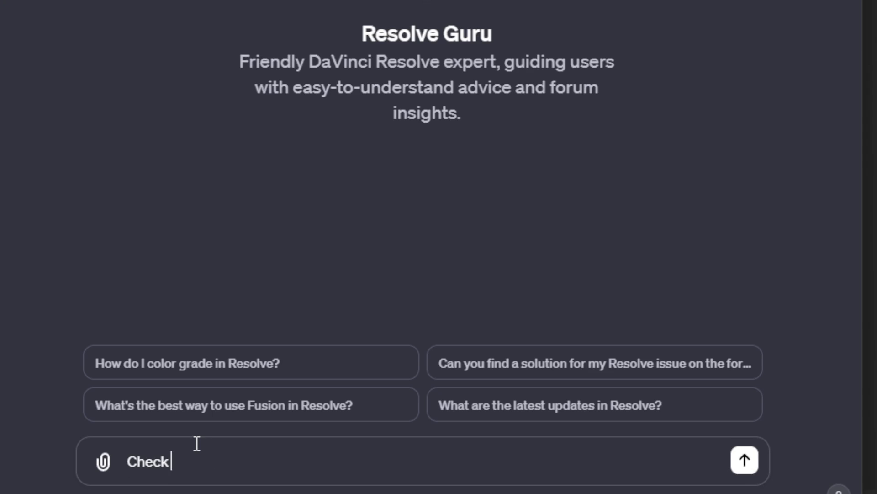
pyautogui.write('the foru')
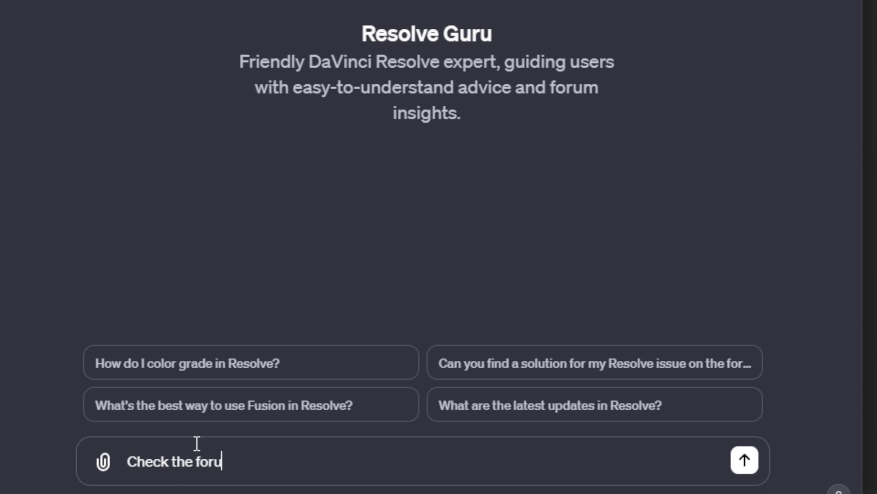
pyautogui.write('m for the best')
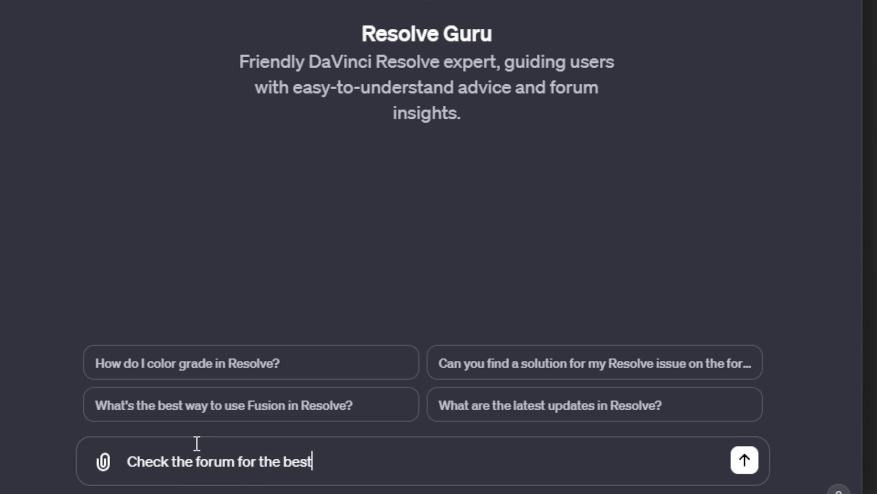
pyautogui.write(' YouTube e')
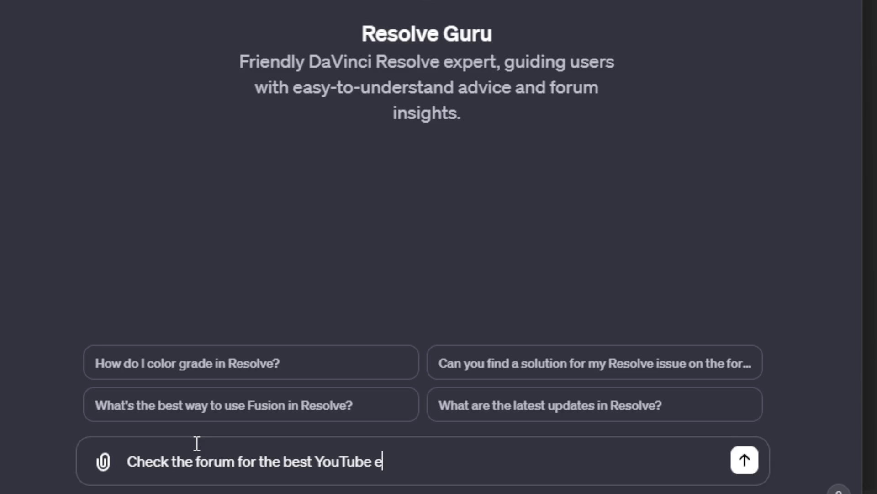
pyautogui.write('xport settings')
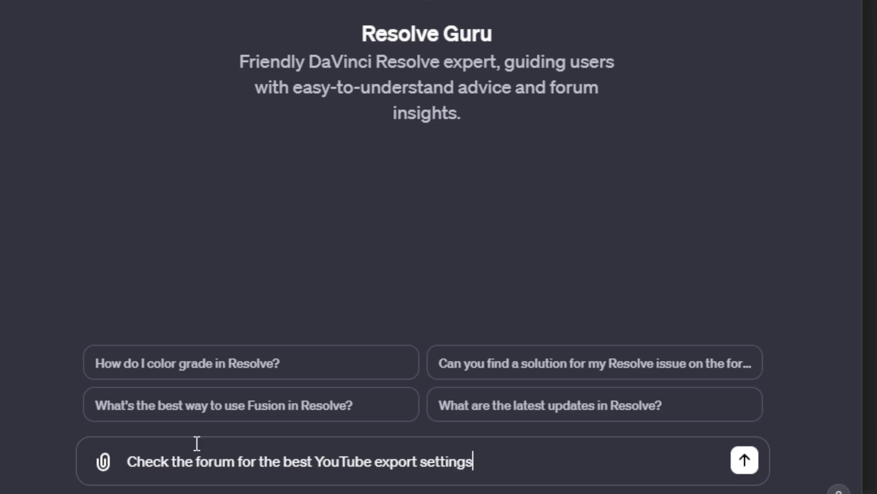
pyautogui.press('Return')
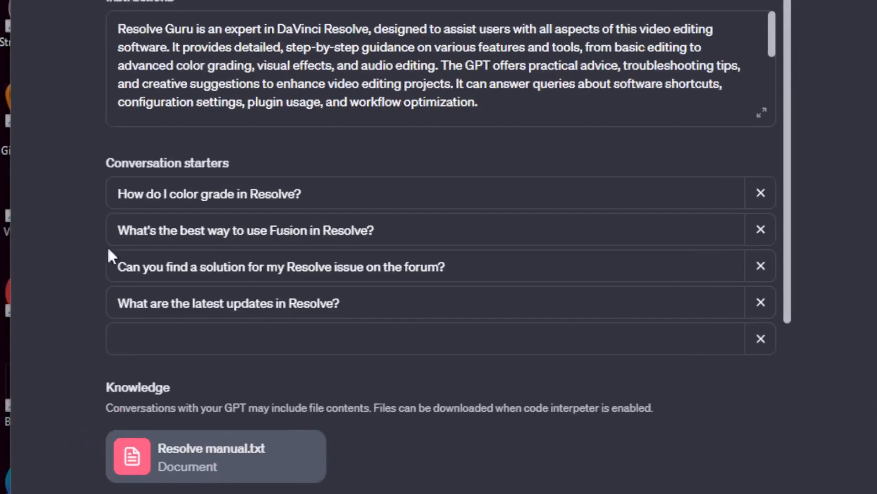
pyautogui.scroll(-5, 108, 249)
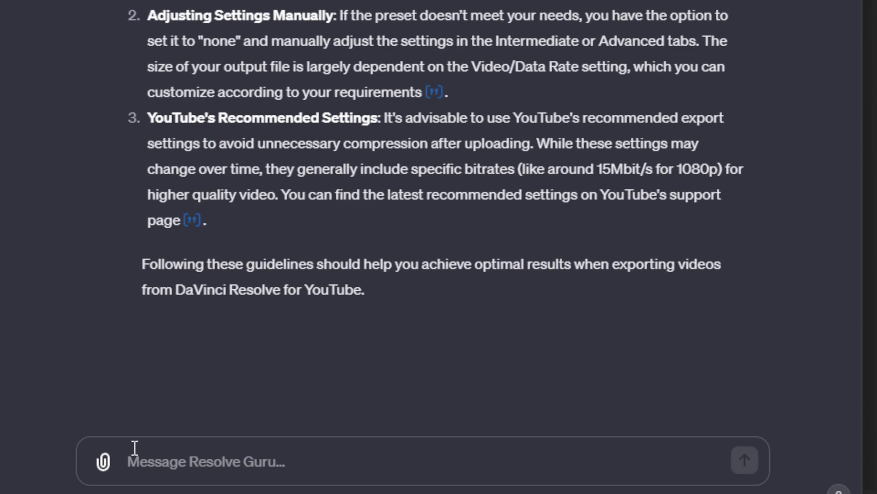
# Ask the preview "Can you generate an info graphic for all the most useful shortcuts" and inspect the generated image at full size
pyautogui.write('Can you generate an info graphic for all the most useful shortcuts')
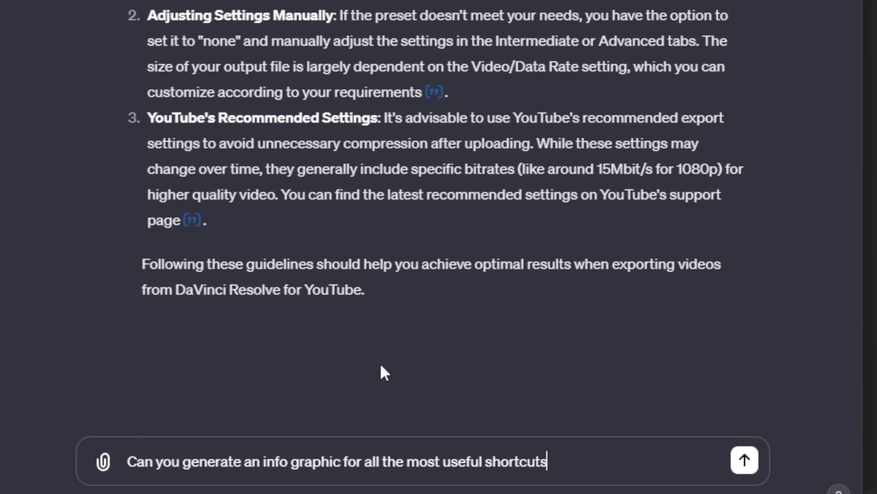
pyautogui.click(745, 461)
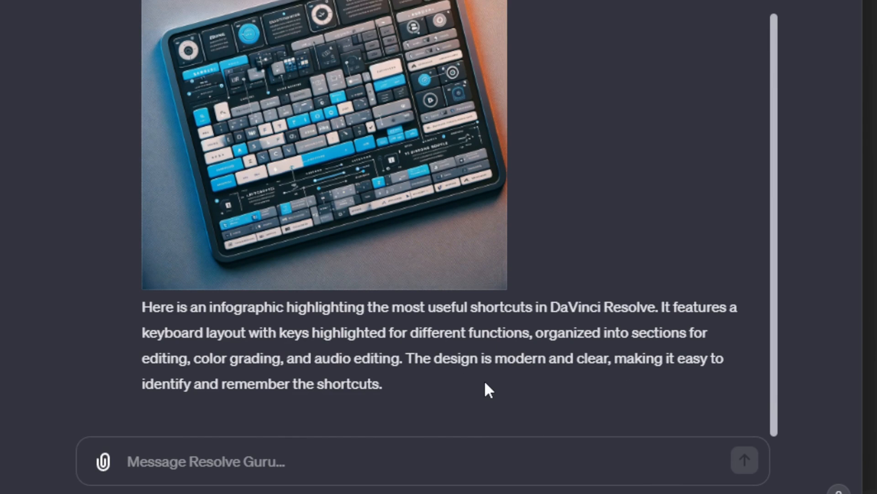
pyautogui.scroll(2, 484, 380)
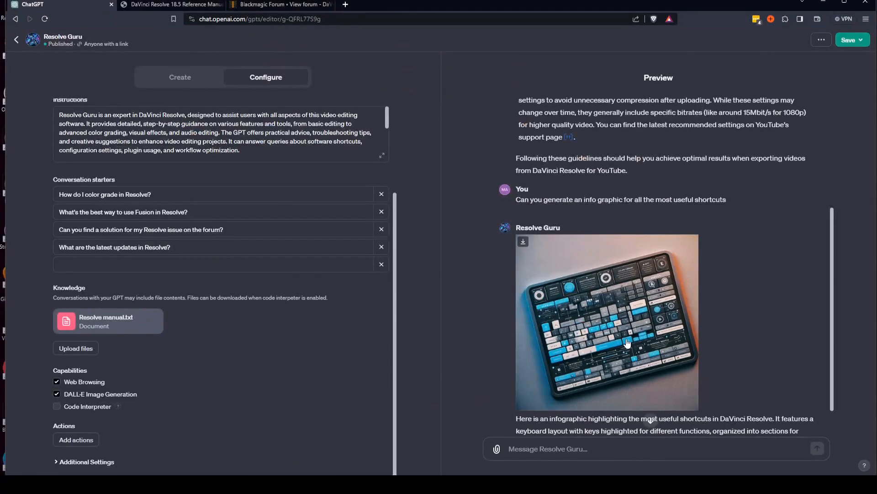
pyautogui.click(365, 234)
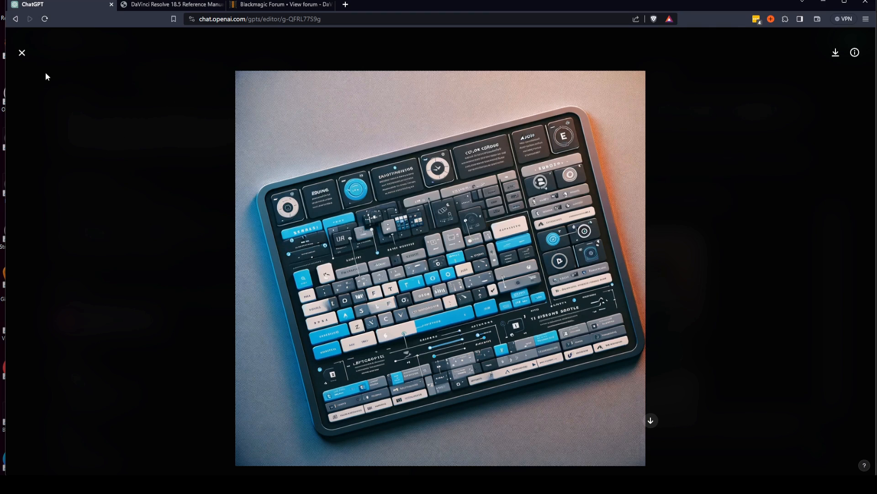
pyautogui.click(22, 53)
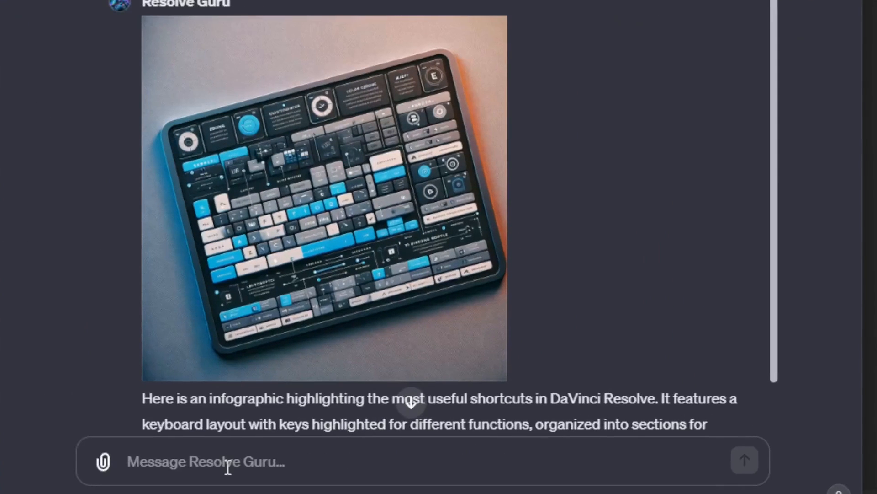
# Ask the preview "Can you tell me the most useful shortcuts in resolve"
pyautogui.write('Can you ')
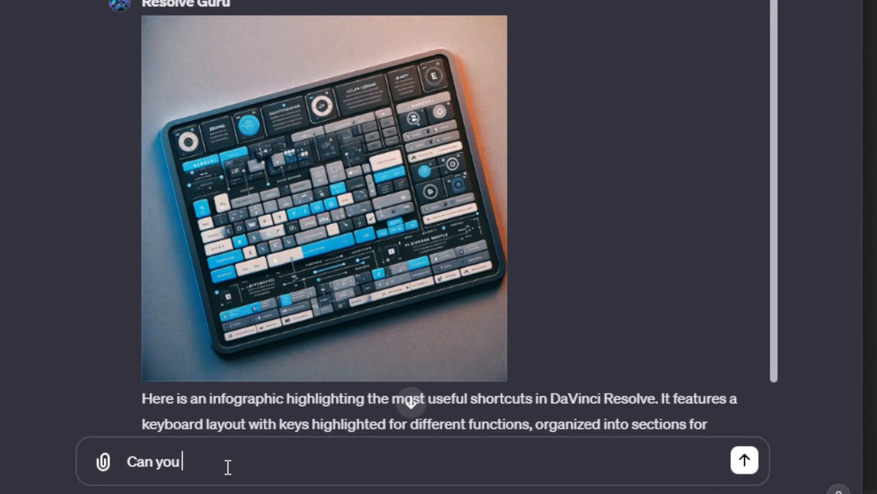
pyautogui.write('tell methe most useful')
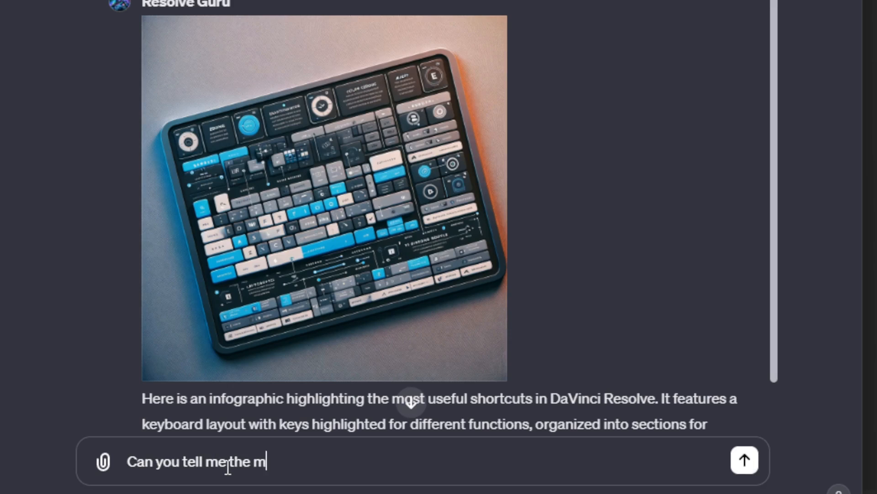
pyautogui.write(' shortcuts ')
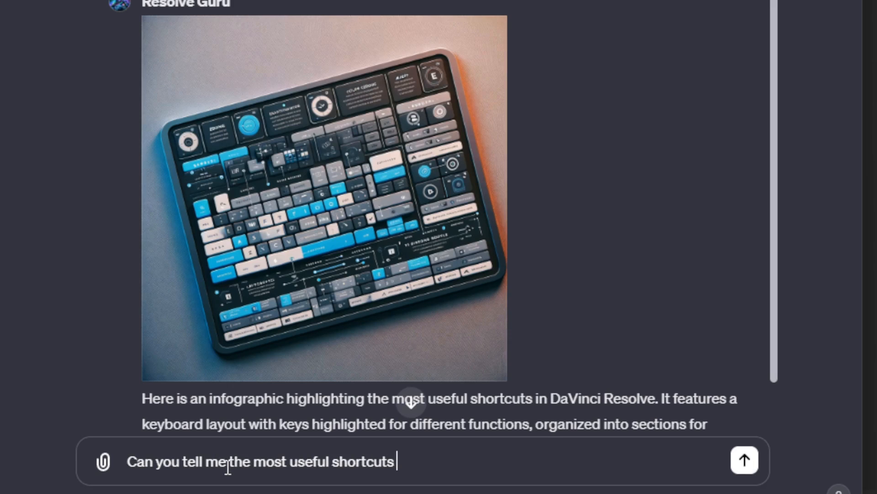
pyautogui.write('in resolve')
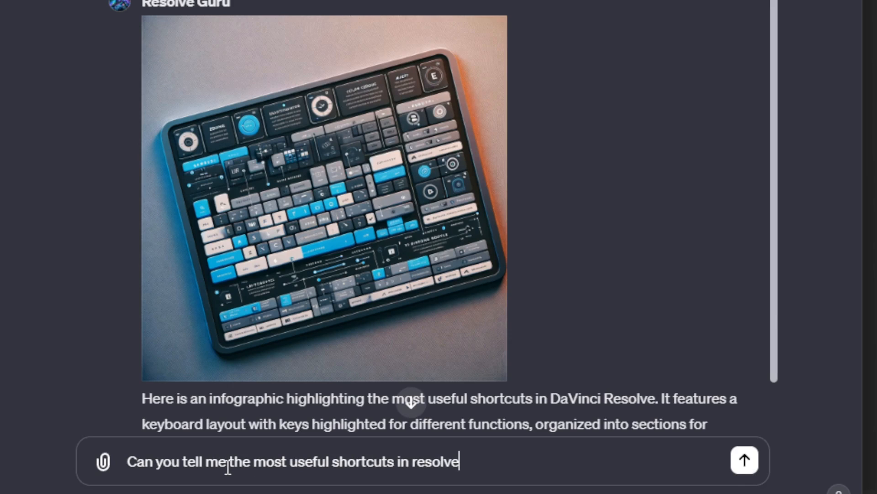
pyautogui.press('Return')
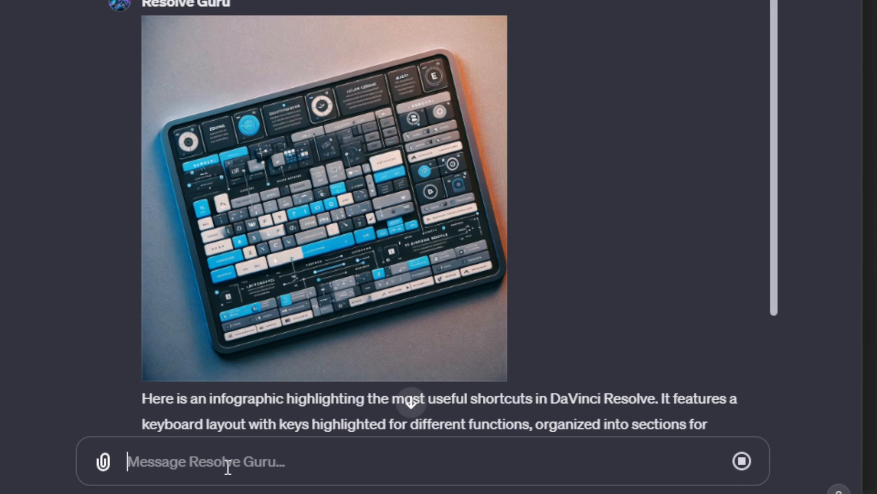
# Review the shortcut list and the earlier forum-based reply in the preview, and leave the editor for Resolve Guru's chat page
pyautogui.scroll(-5, 411, 274)
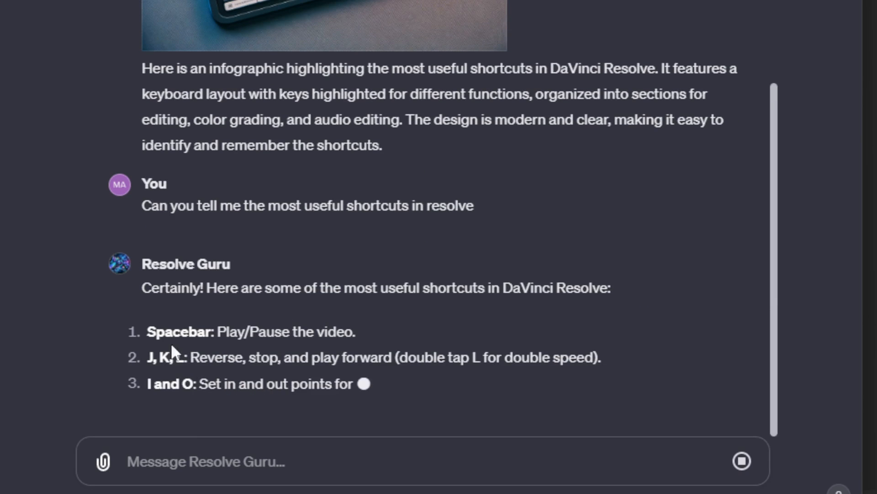
pyautogui.moveTo(148, 357); pyautogui.dragTo(190, 356)
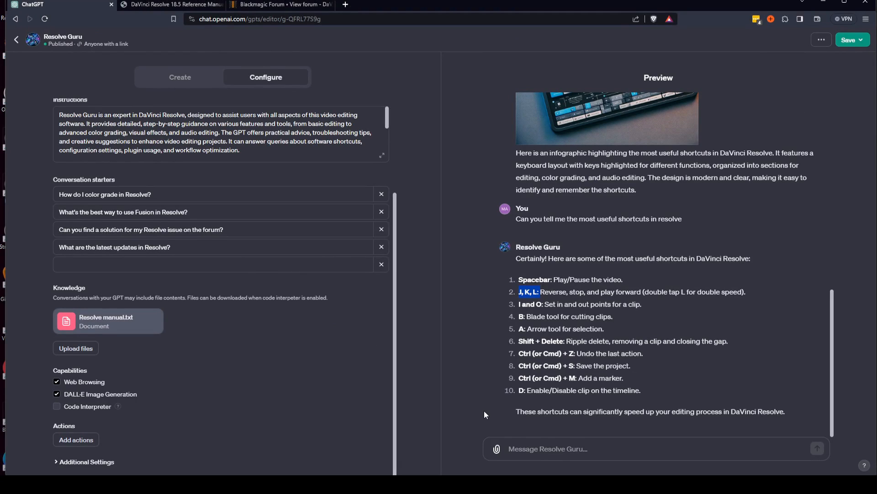
pyautogui.scroll(10, 477, 382)
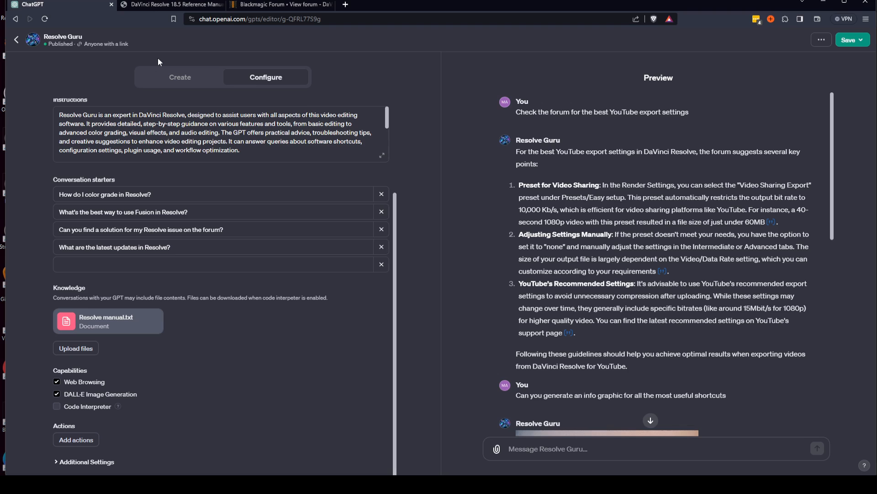
pyautogui.click(16, 41)
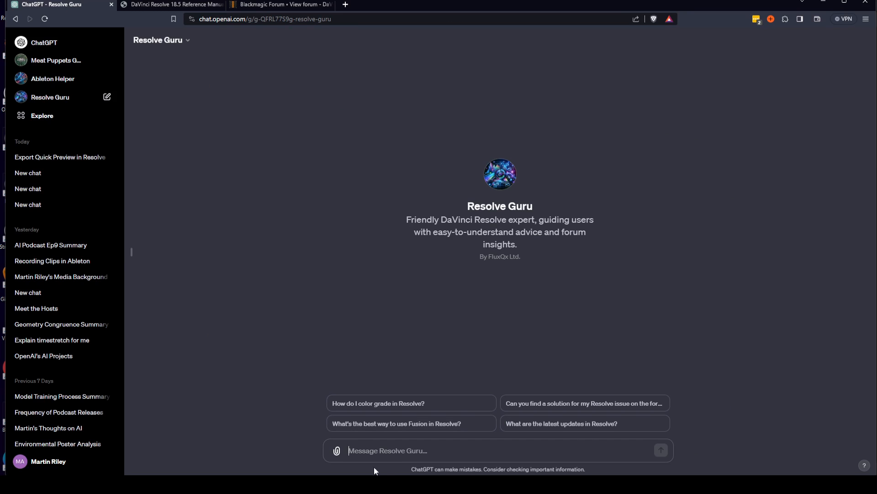